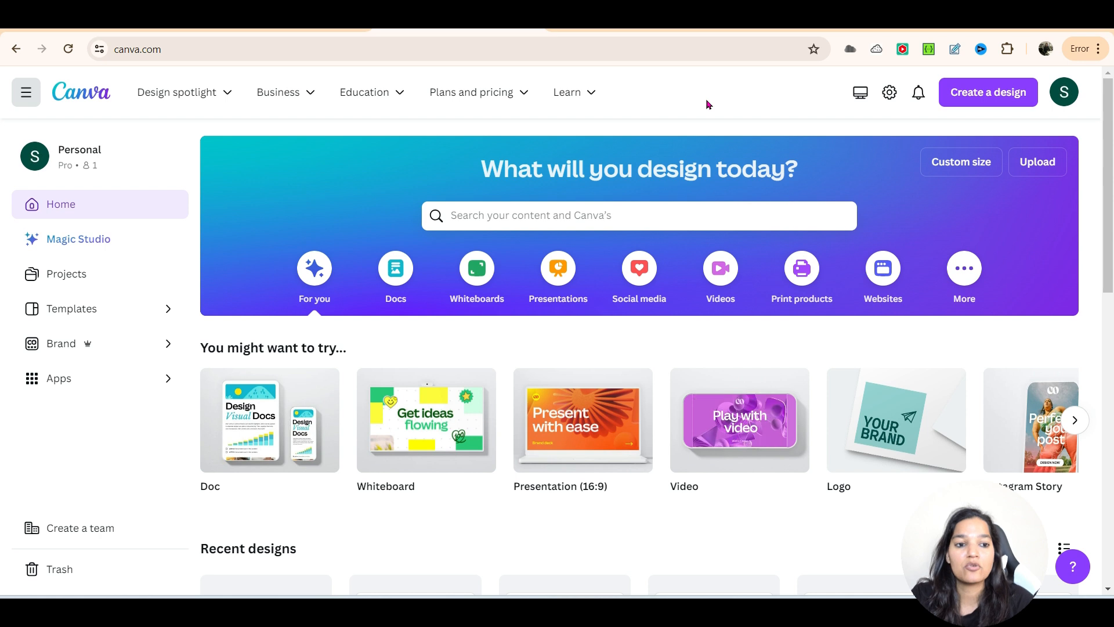
# Step: Create a new blank design of the type Presentation (16:9)
pyautogui.click(996, 100)
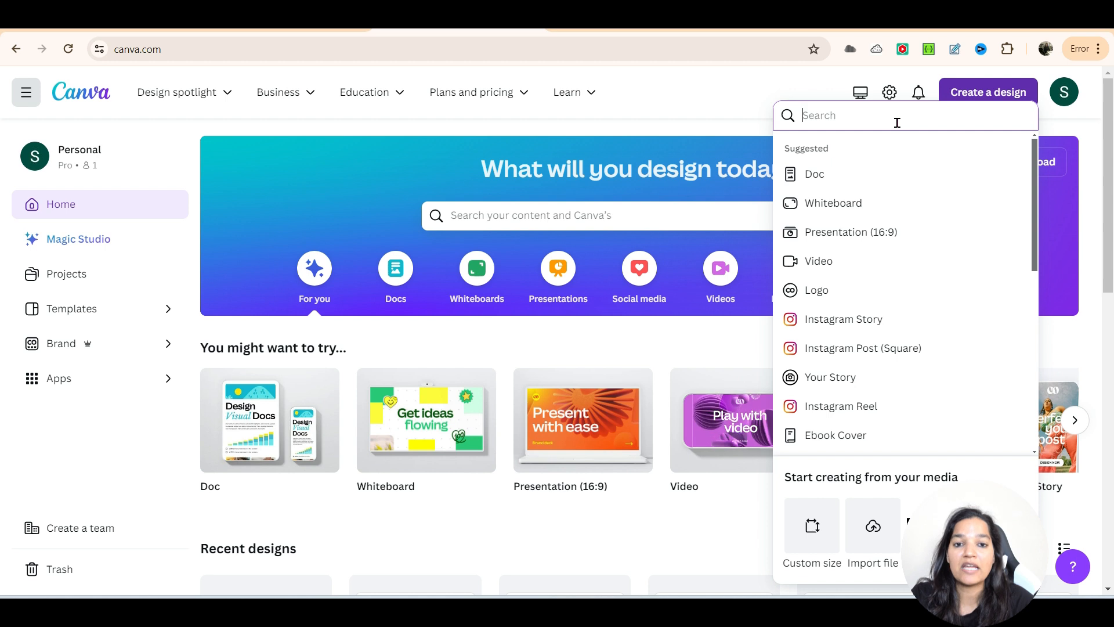
pyautogui.write('presenta')
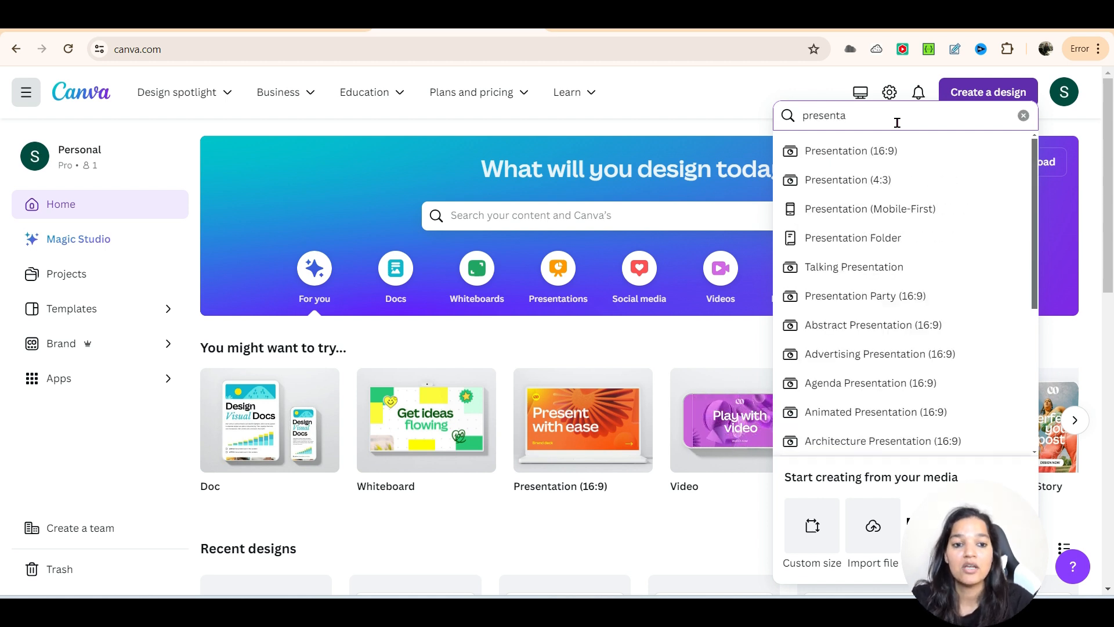
pyautogui.click(866, 152)
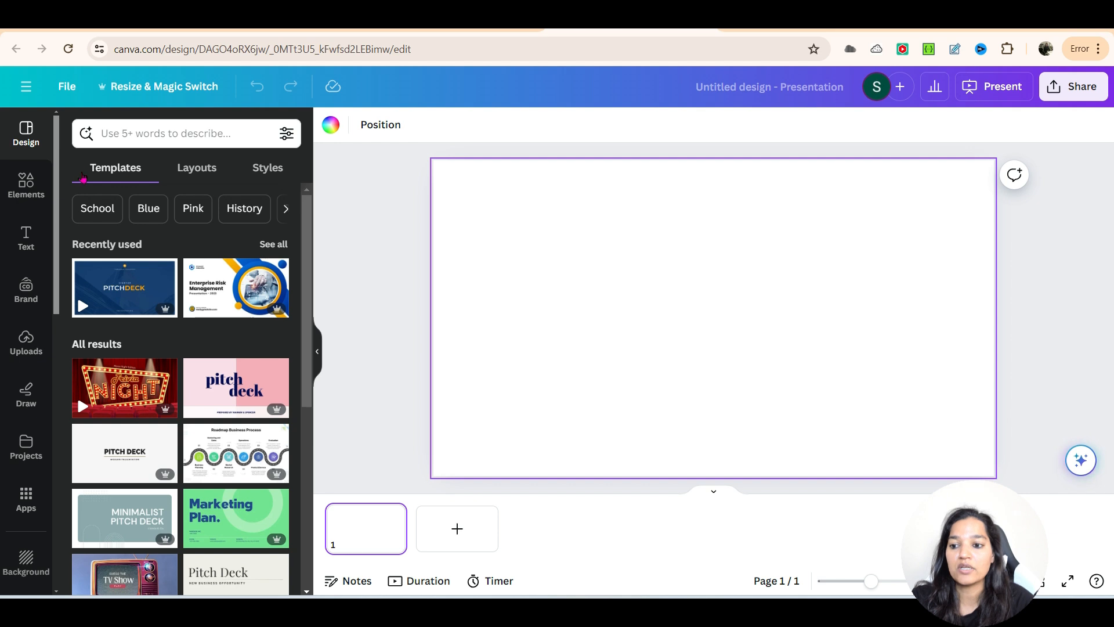
# Step: Search the elements library for "banana"
pyautogui.click(26, 185)
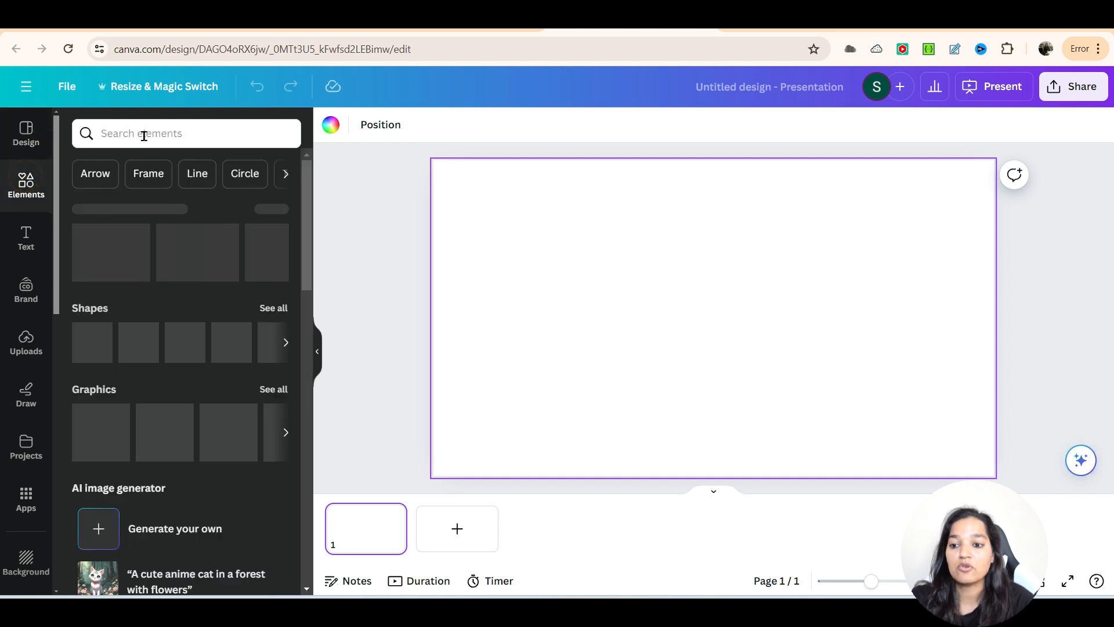
pyautogui.click(144, 135)
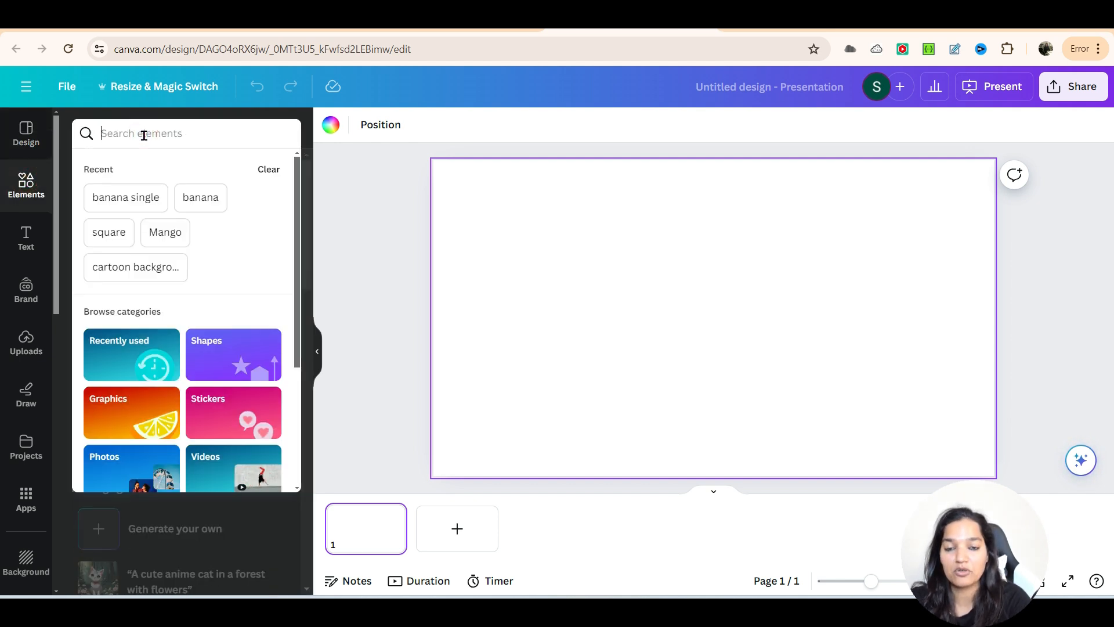
pyautogui.write('banana')
pyautogui.press('Return')
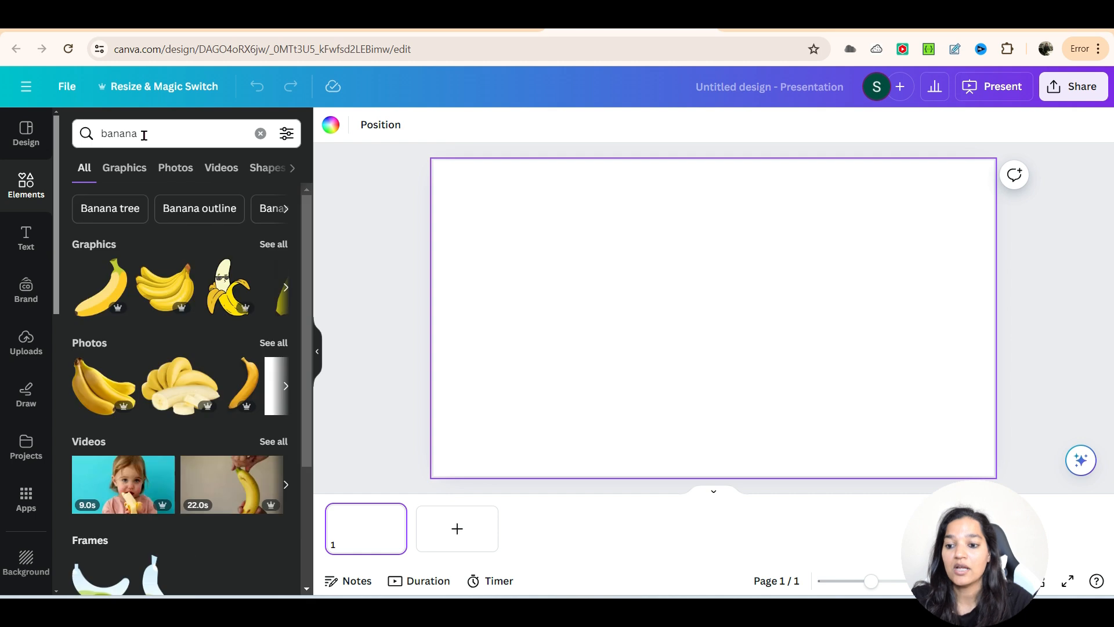
pyautogui.scroll(-3, 227, 357)
pyautogui.scroll(3, 145, 247)
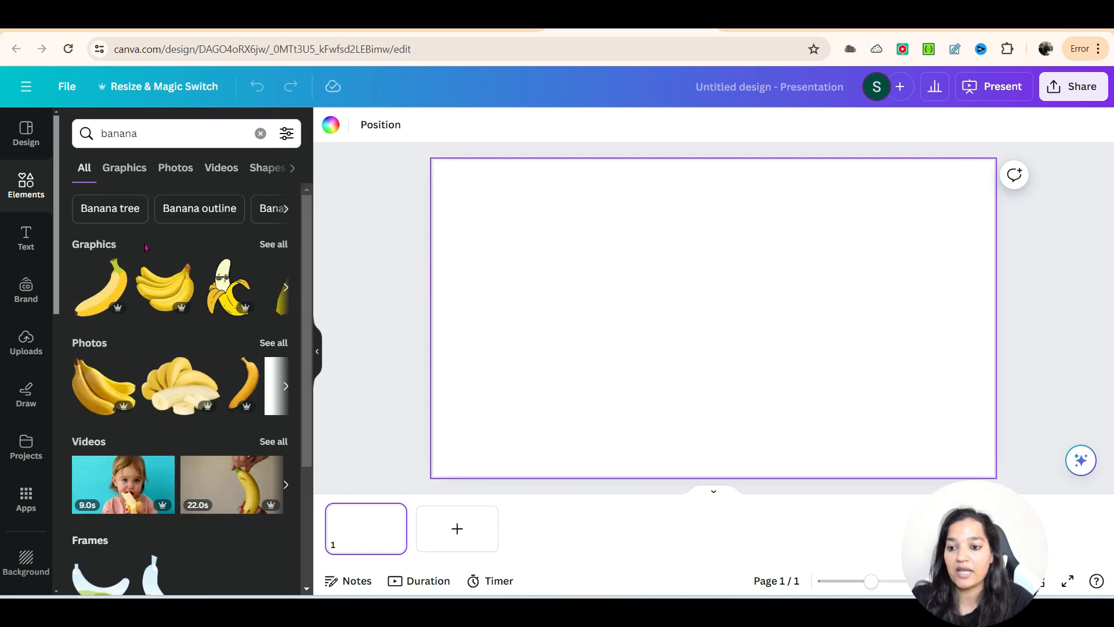
# Step: Limit the banana results to graphics and add the plain single unpeeled curved banana to the slide
pyautogui.click(122, 167)
pyautogui.scroll(-5, 248, 332)
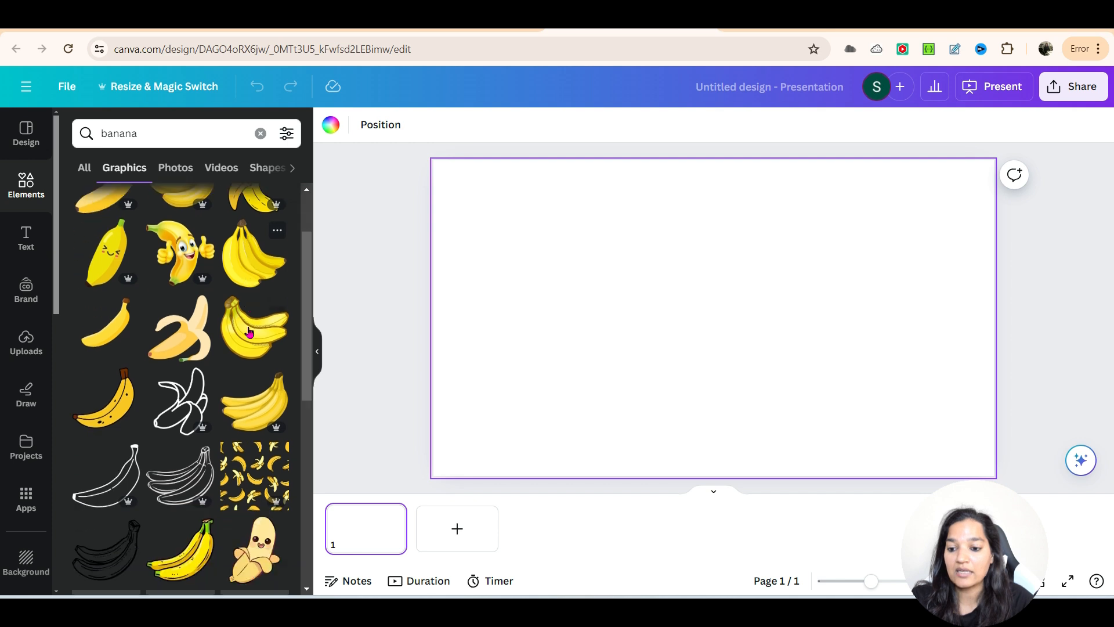
pyautogui.scroll(-2, 248, 332)
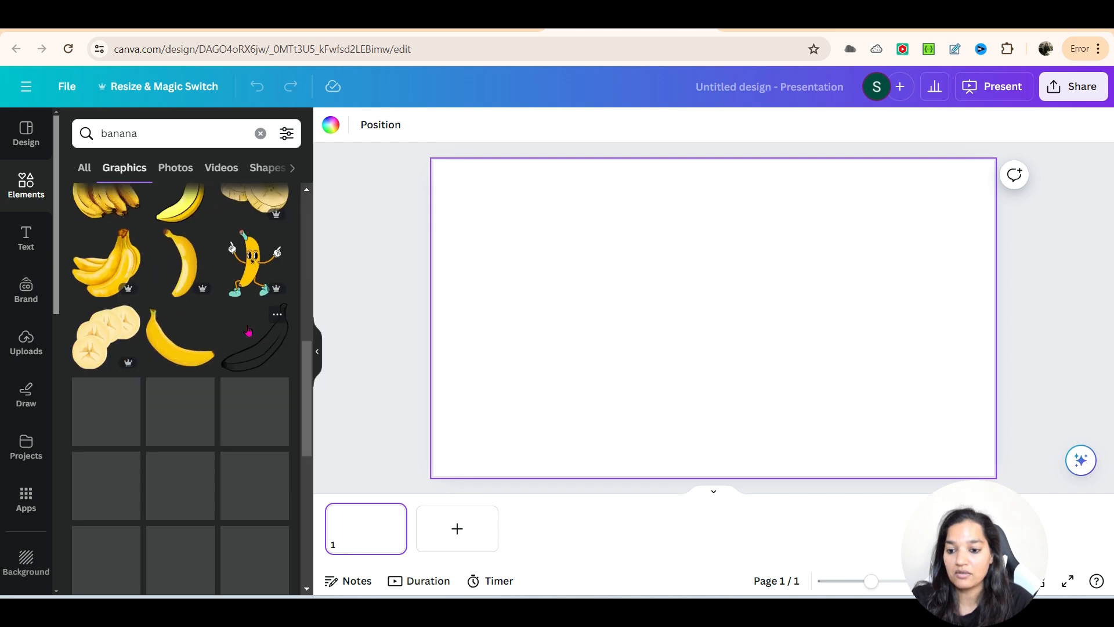
pyautogui.scroll(-3, 269, 348)
pyautogui.scroll(-2, 272, 354)
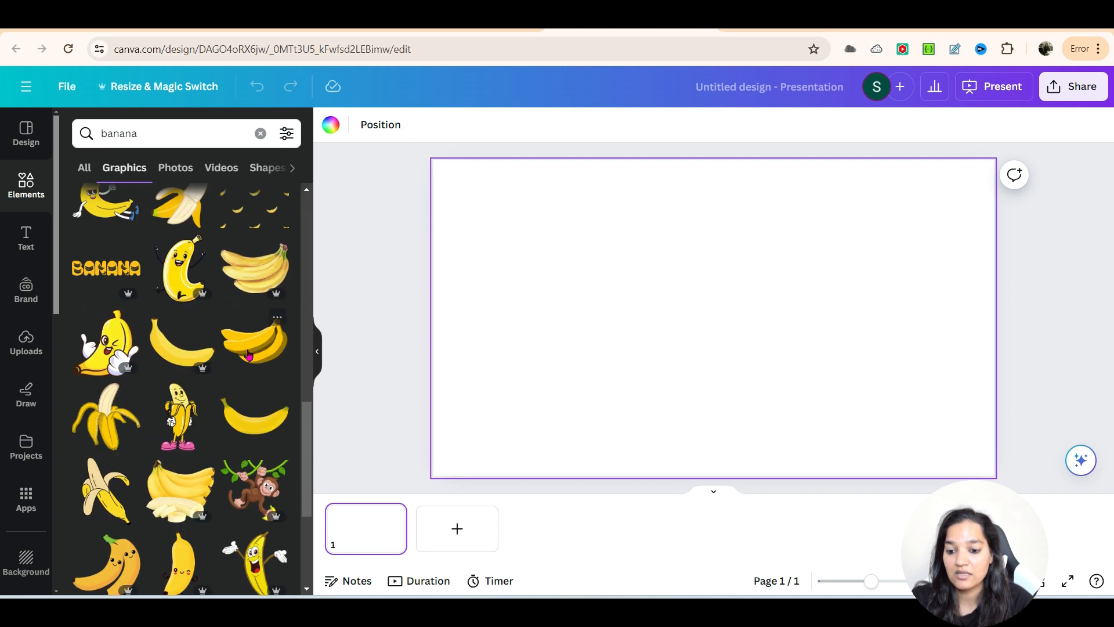
pyautogui.click(227, 413)
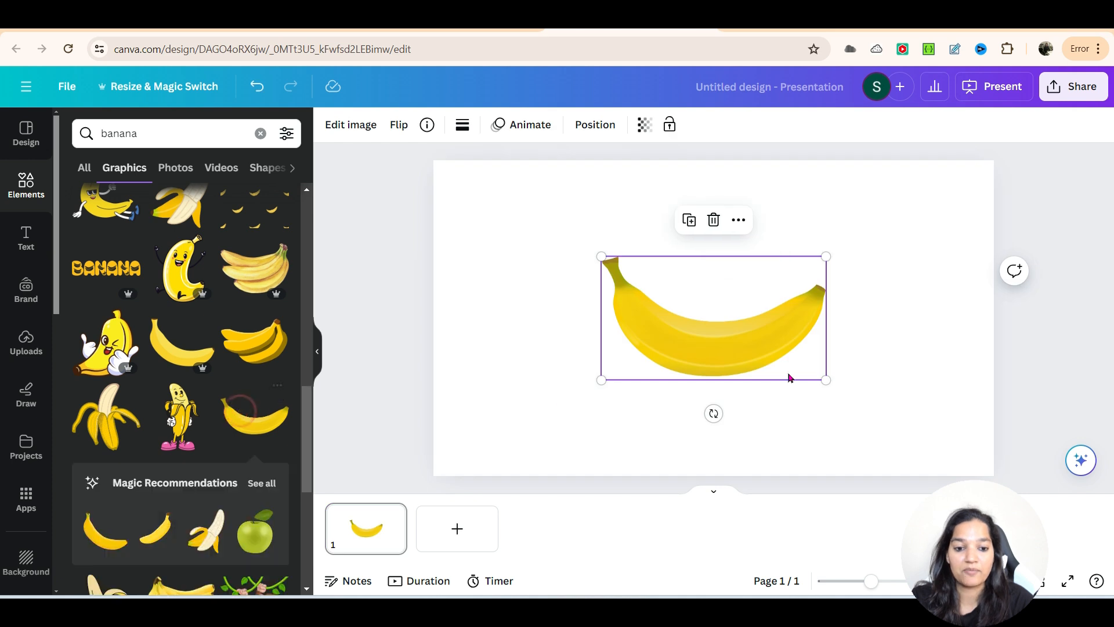
# Step: Enlarge the banana to well over half the slide's width, centre it horizontally and flip it horizontally
pyautogui.moveTo(825, 379); pyautogui.dragTo(947, 447)
pyautogui.moveTo(791, 388); pyautogui.dragTo(728, 378)
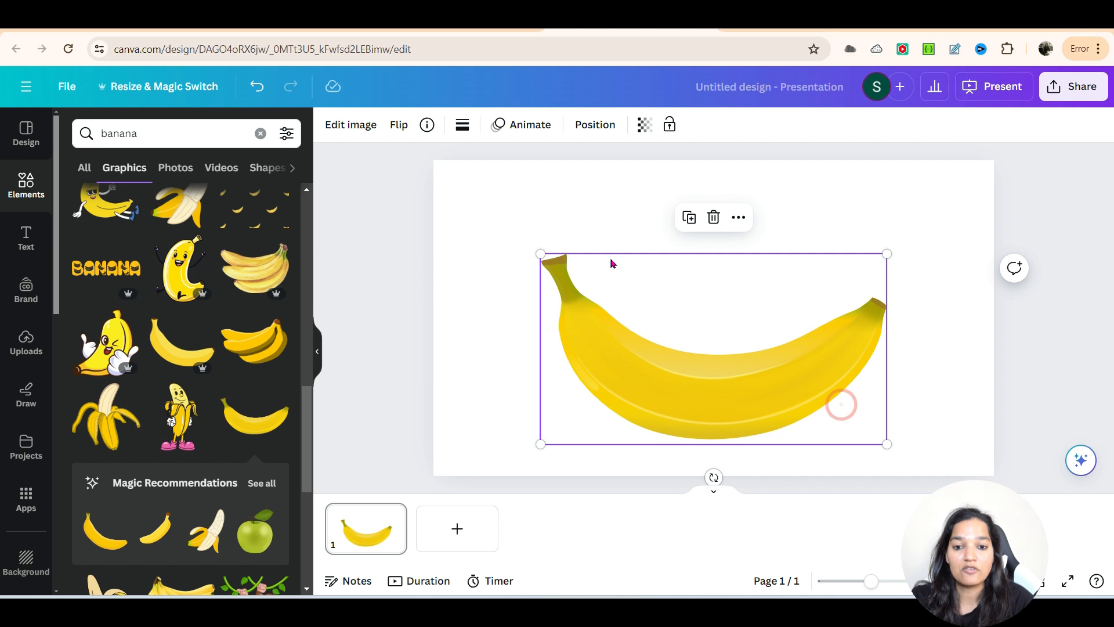
pyautogui.click(399, 125)
pyautogui.click(426, 162)
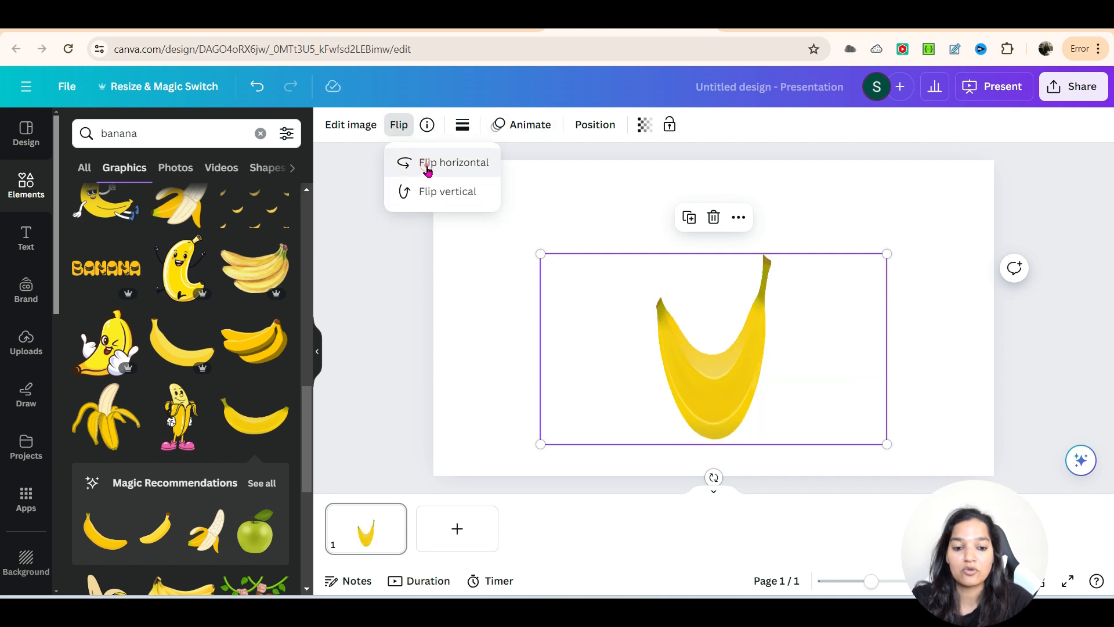
pyautogui.click(989, 409)
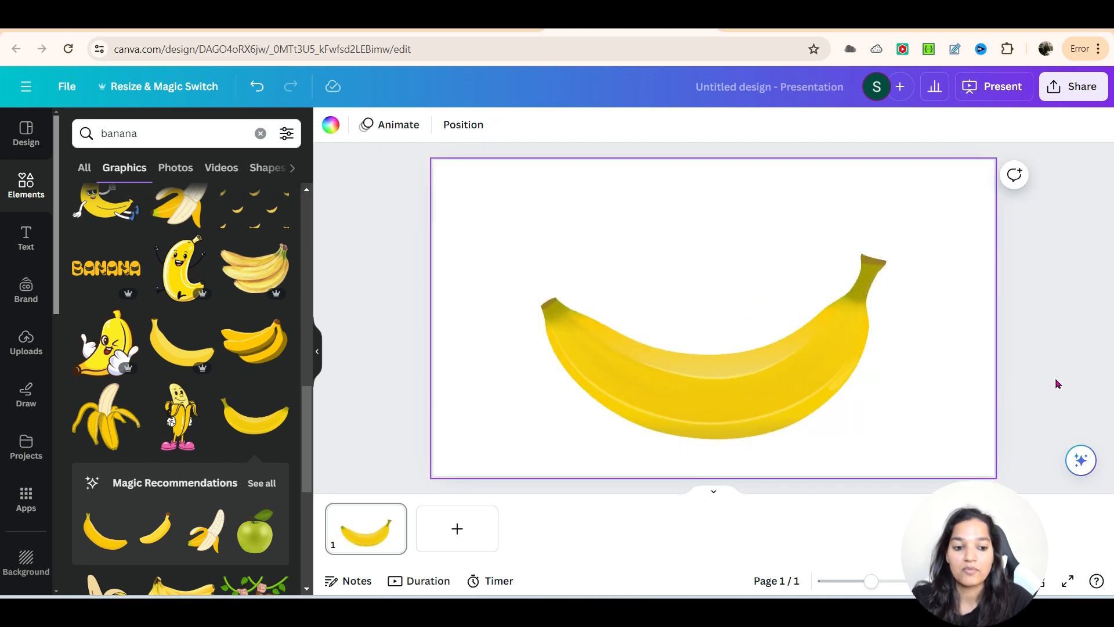
pyautogui.click(765, 364)
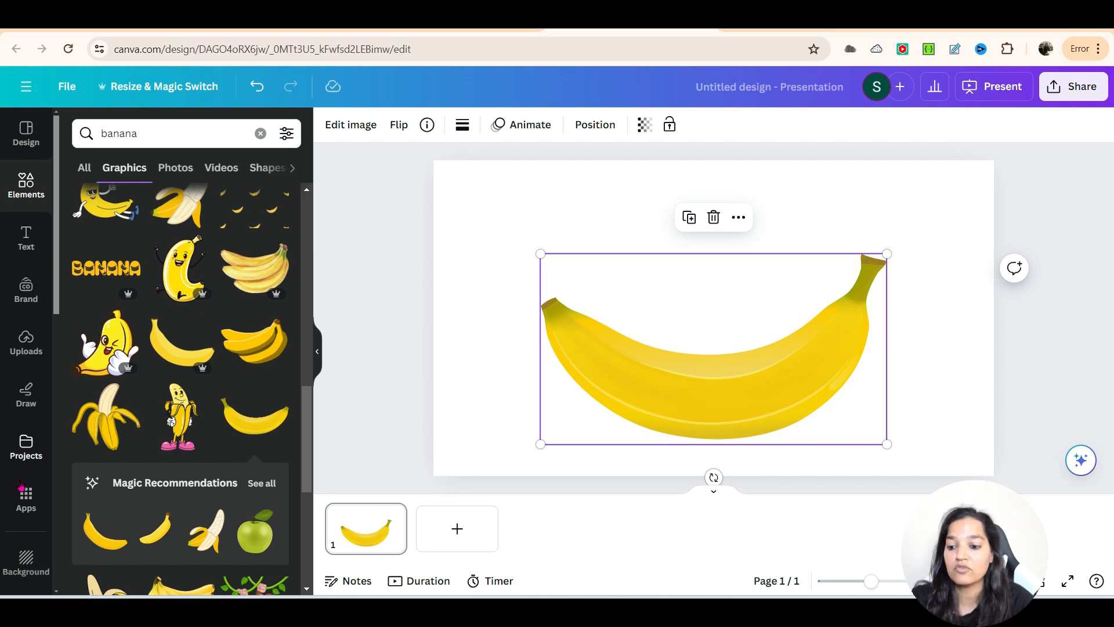
# Step: Search the apps for "TypeCraft" and open the TypeCraft app
pyautogui.click(29, 500)
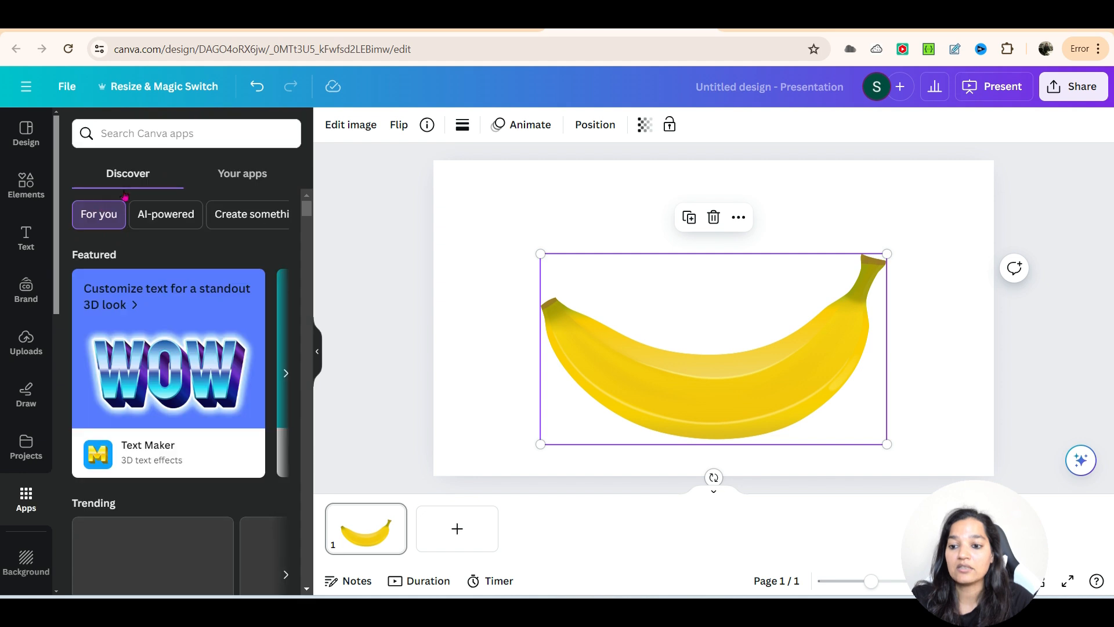
pyautogui.click(141, 136)
pyautogui.write('T')
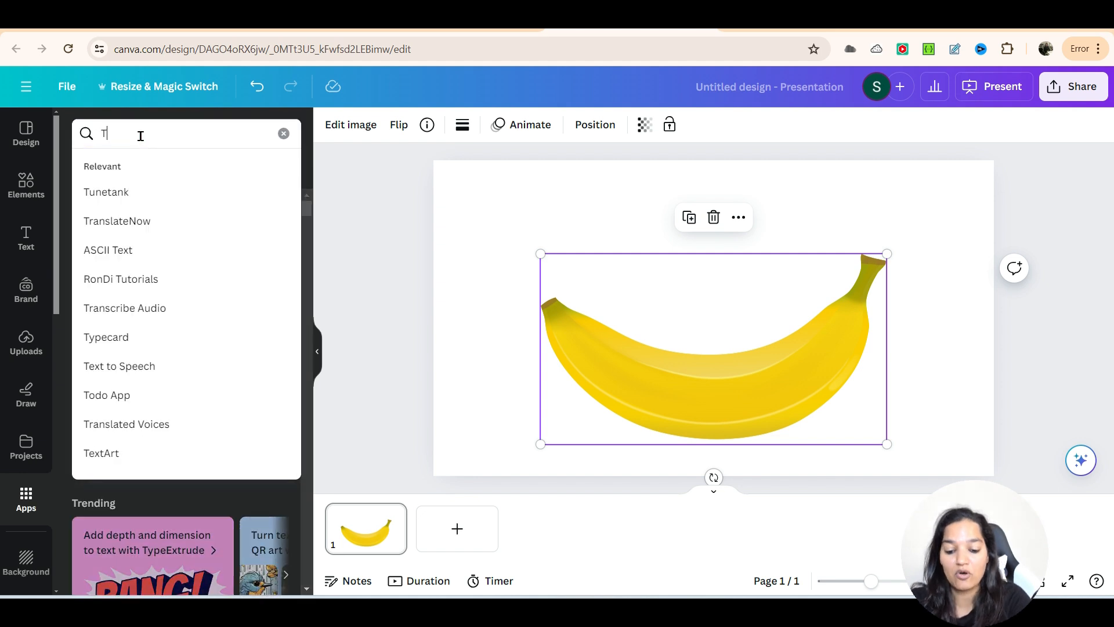
pyautogui.write('ype Craft')
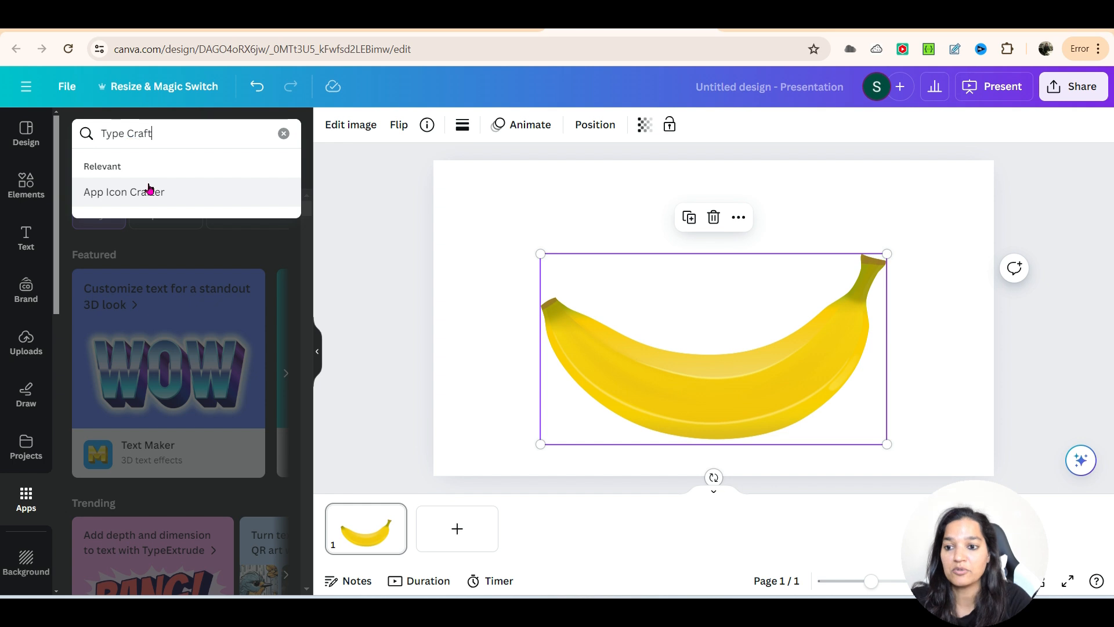
pyautogui.press('Return')
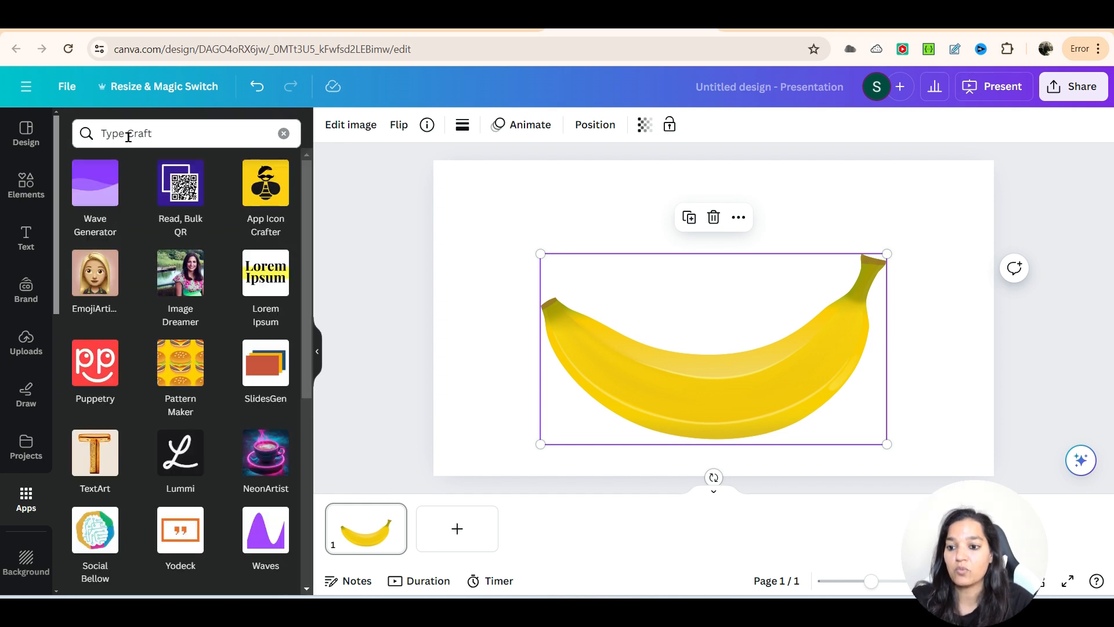
pyautogui.click(128, 136)
pyautogui.press('BackSpace')
pyautogui.press('Return')
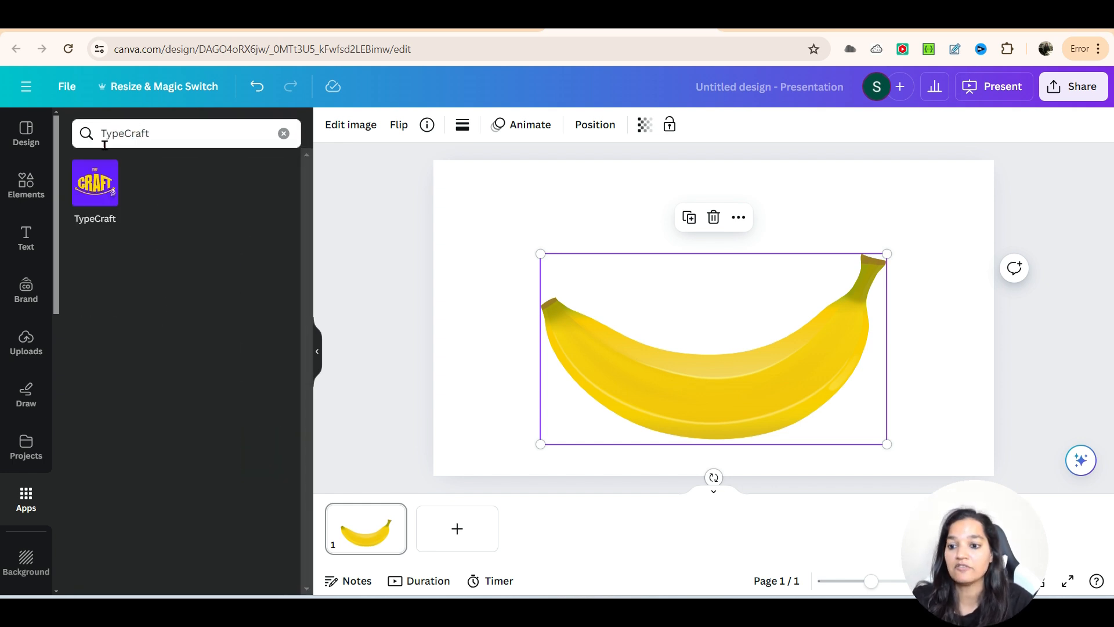
pyautogui.click(96, 189)
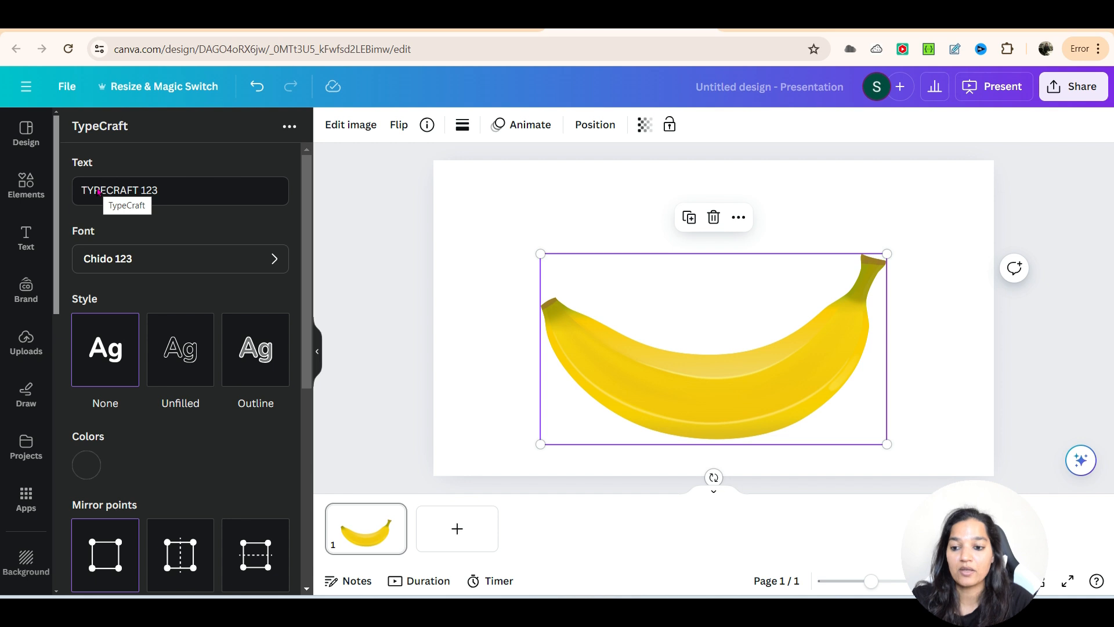
# Step: Set the TypeCraft text to "BANANA" and its font to Anton Regular 123
pyautogui.tripleClick(150, 192)
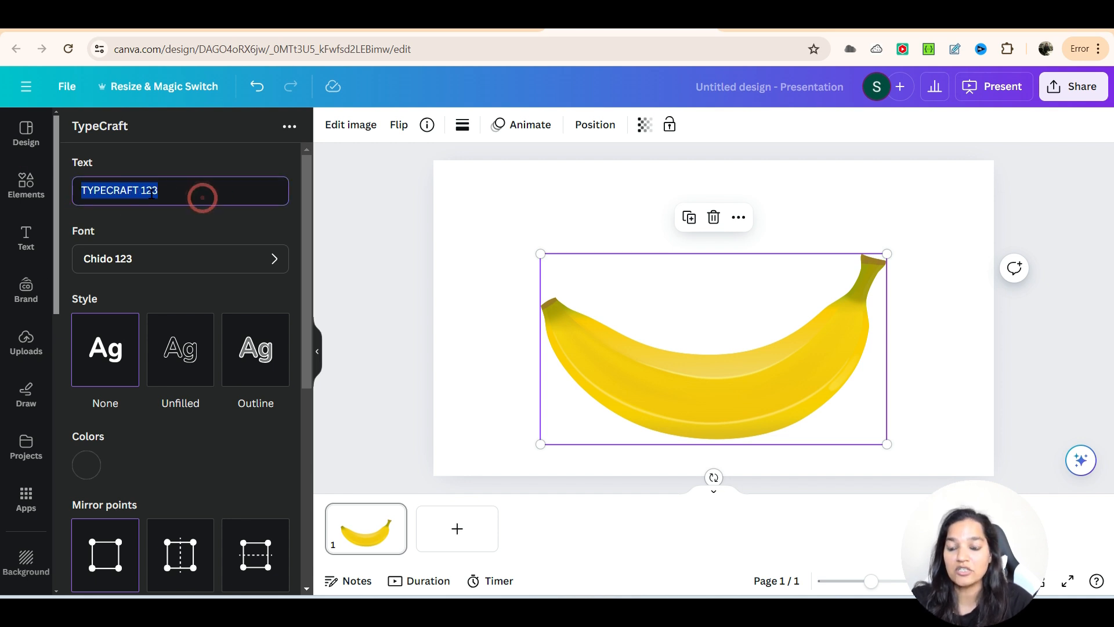
pyautogui.write('BANANA')
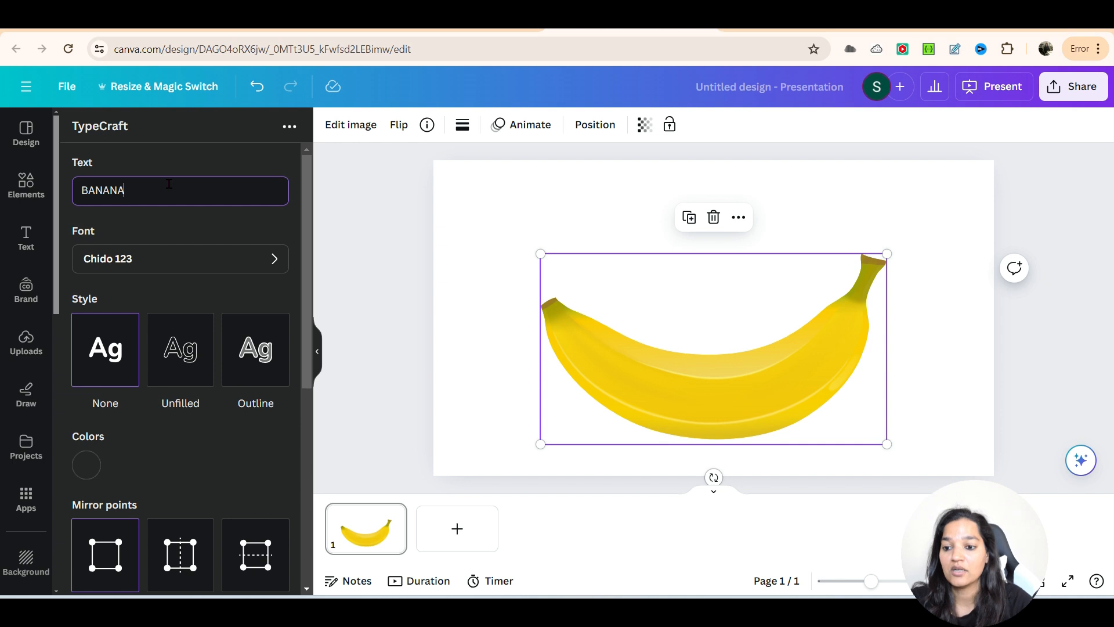
pyautogui.click(175, 249)
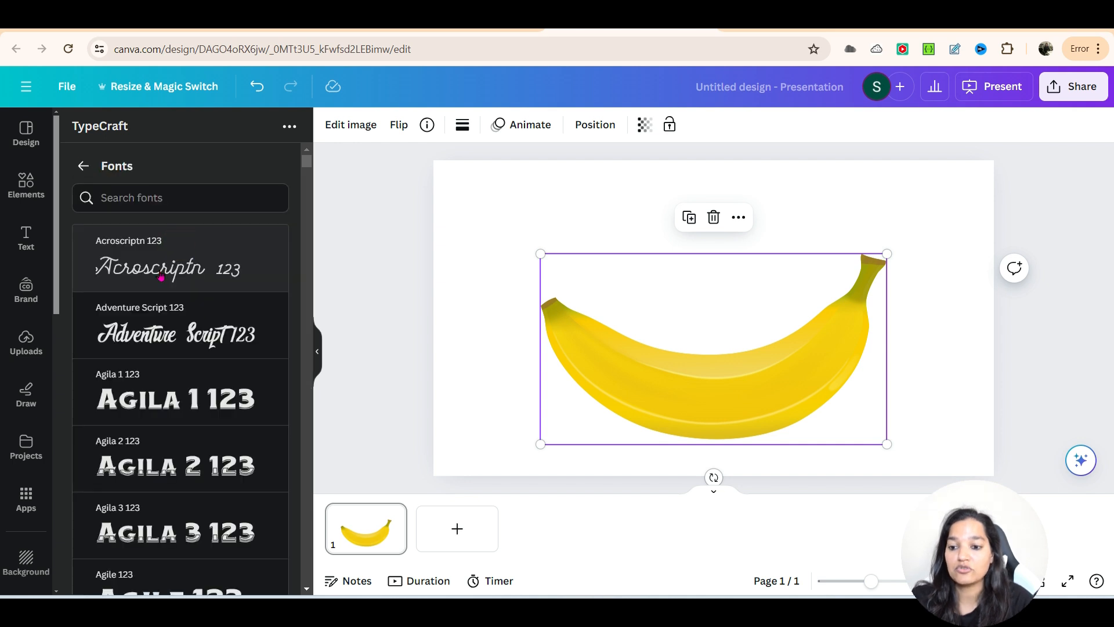
pyautogui.click(162, 199)
pyautogui.write('Anto')
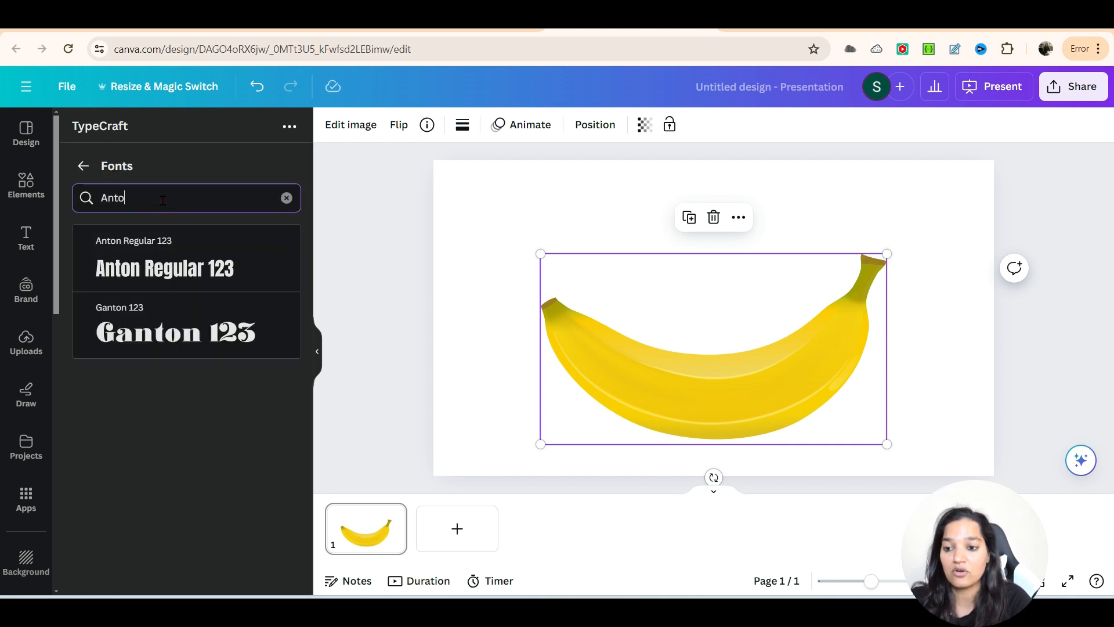
pyautogui.click(149, 266)
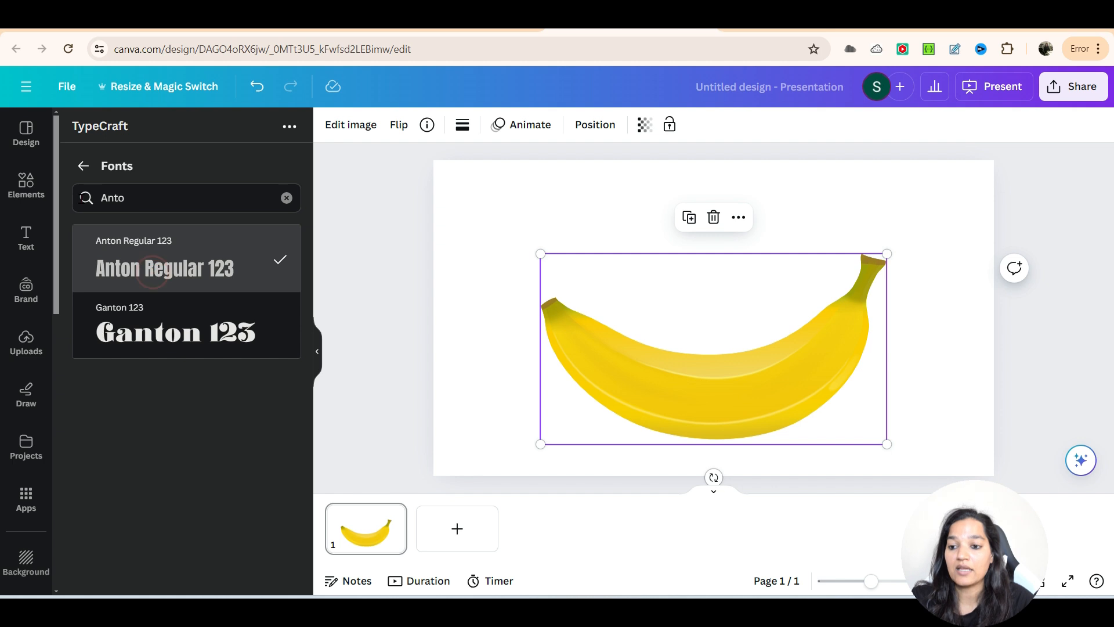
pyautogui.click(85, 165)
# Step: Set the TypeCraft text colour to white, #FFFFFF
pyautogui.scroll(-3, 86, 325)
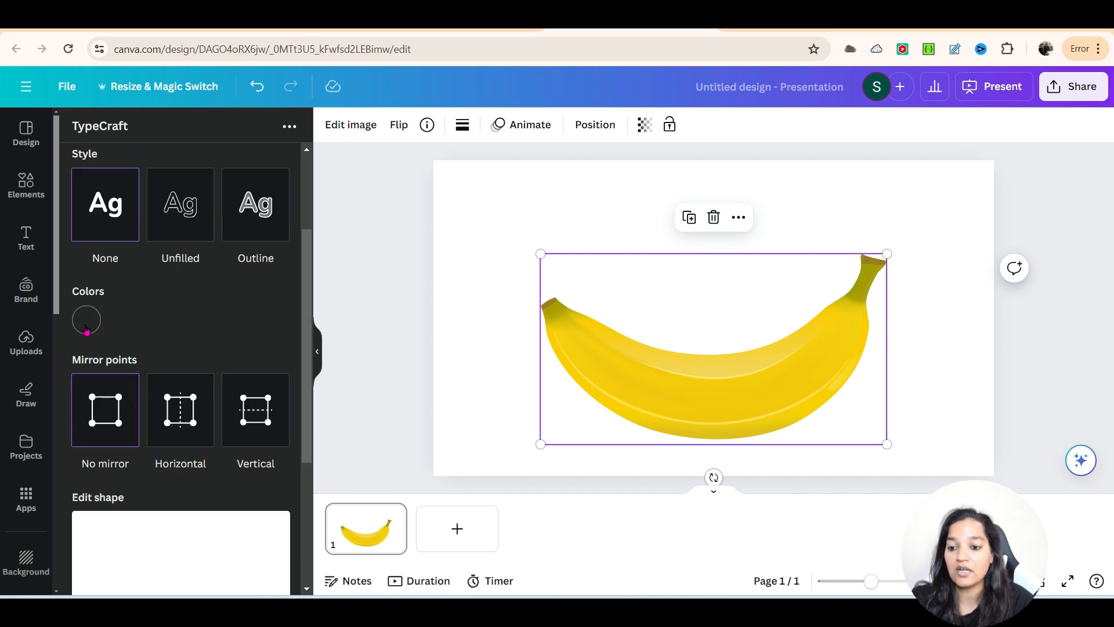
pyautogui.click(85, 322)
pyautogui.click(92, 356)
pyautogui.click(225, 466)
pyautogui.click(226, 466)
pyautogui.write('#FFFFFF')
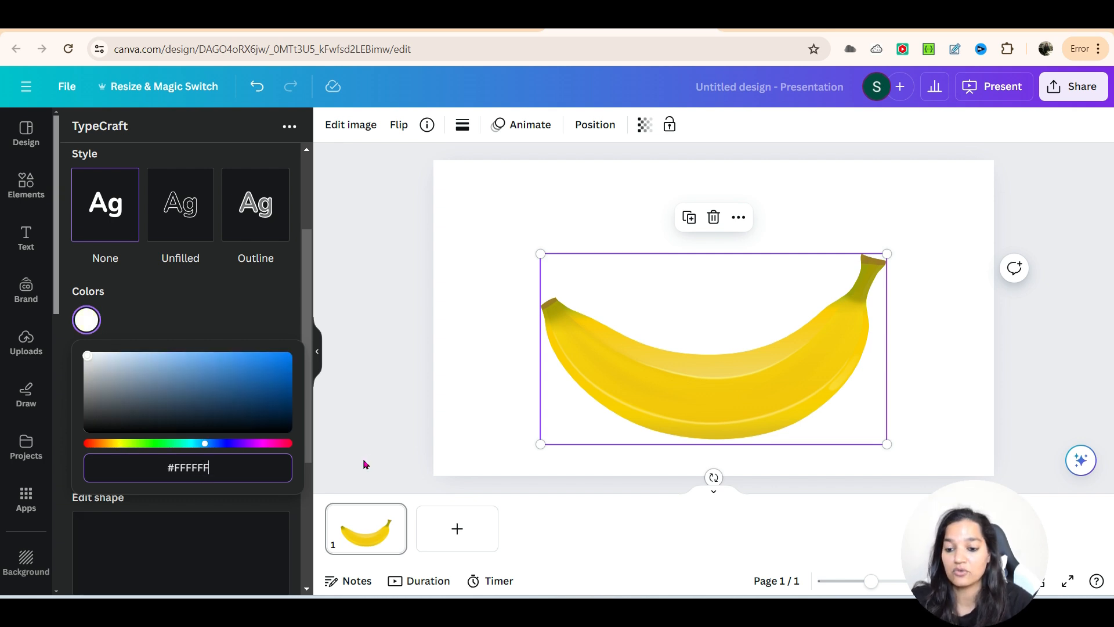
pyautogui.click(174, 294)
# Step: Warp the BANANA text into a banana-like curve by raising both upper corner points and lowering the bottom middle point
pyautogui.scroll(-3, 172, 401)
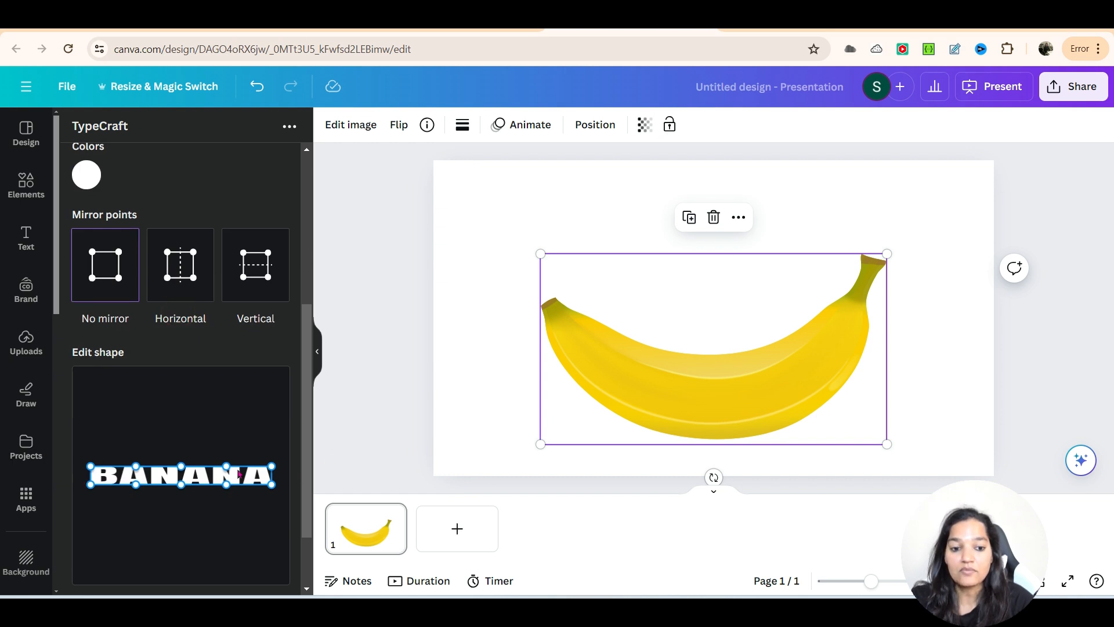
pyautogui.moveTo(90, 467); pyautogui.dragTo(81, 427)
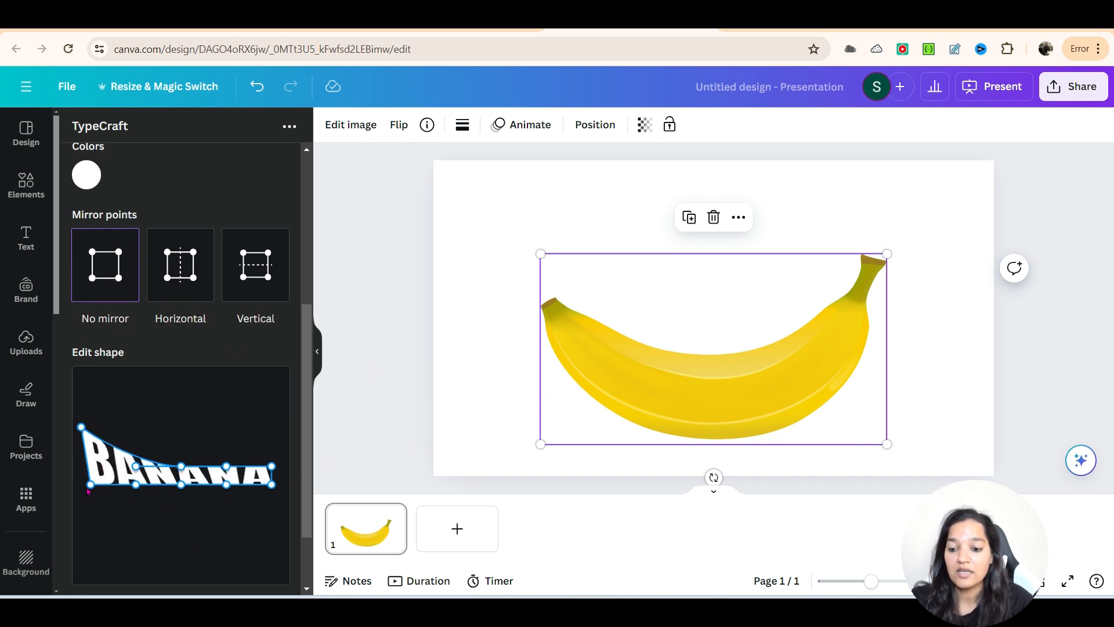
pyautogui.click(179, 488)
pyautogui.click(181, 460)
pyautogui.click(271, 460)
pyautogui.moveTo(271, 470); pyautogui.dragTo(279, 423)
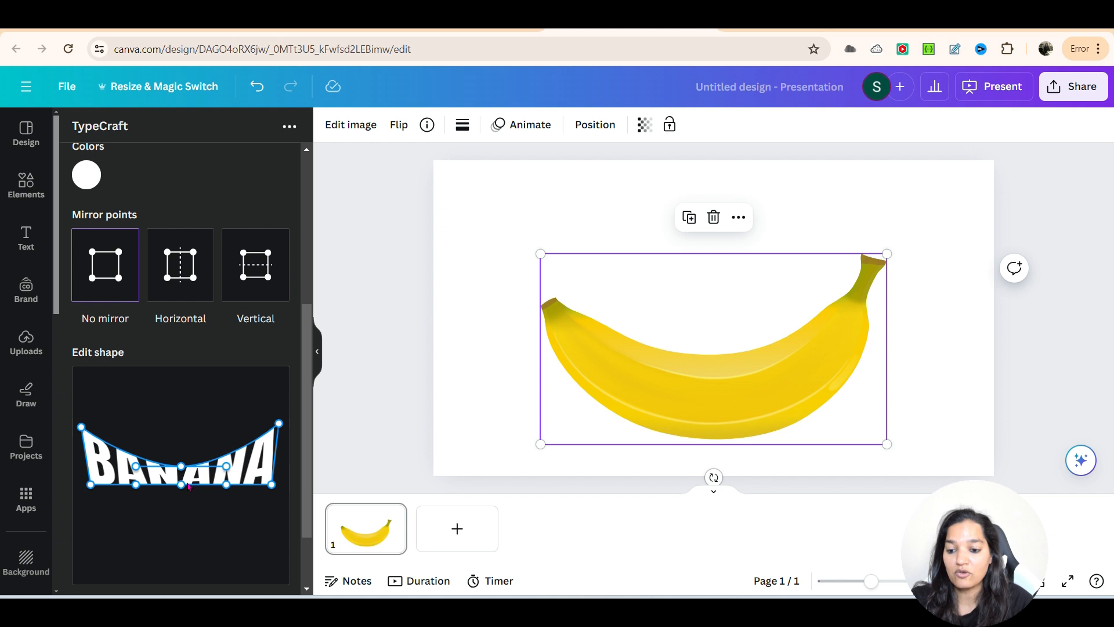
pyautogui.moveTo(183, 488); pyautogui.dragTo(170, 521)
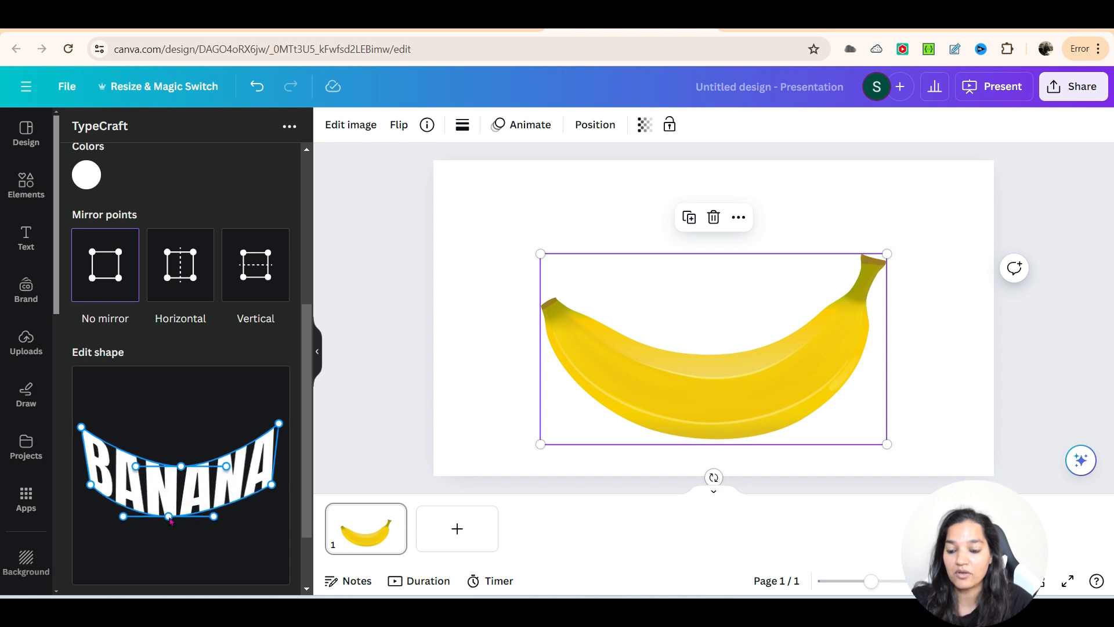
# Step: Add the warped BANANA text to the design and place it over the body of the banana
pyautogui.scroll(-2, 202, 537)
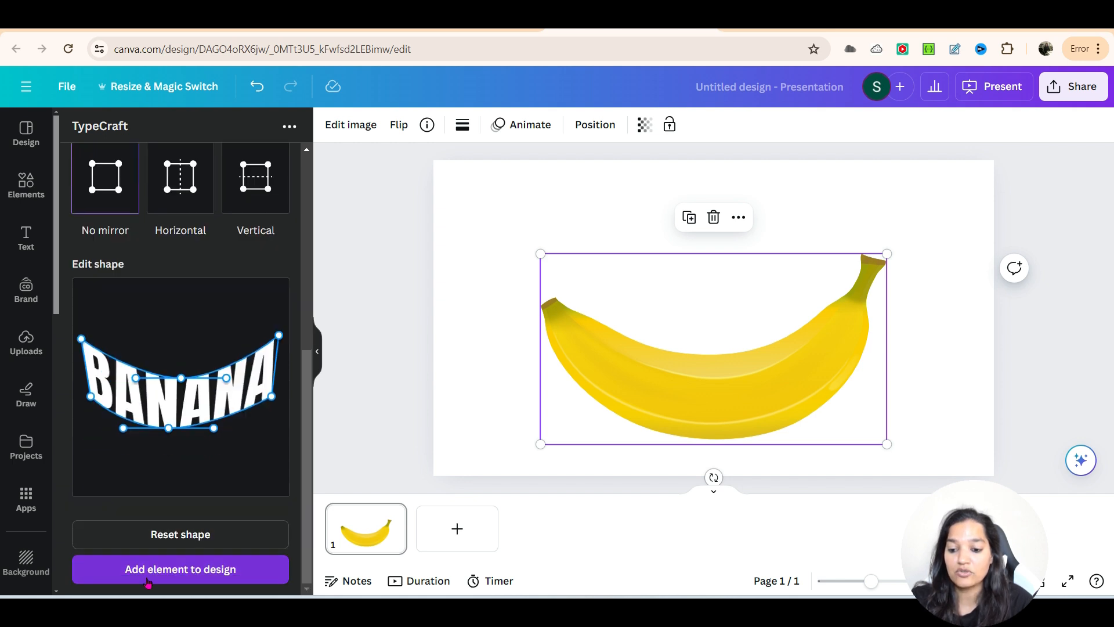
pyautogui.click(183, 570)
pyautogui.moveTo(754, 348); pyautogui.dragTo(747, 402)
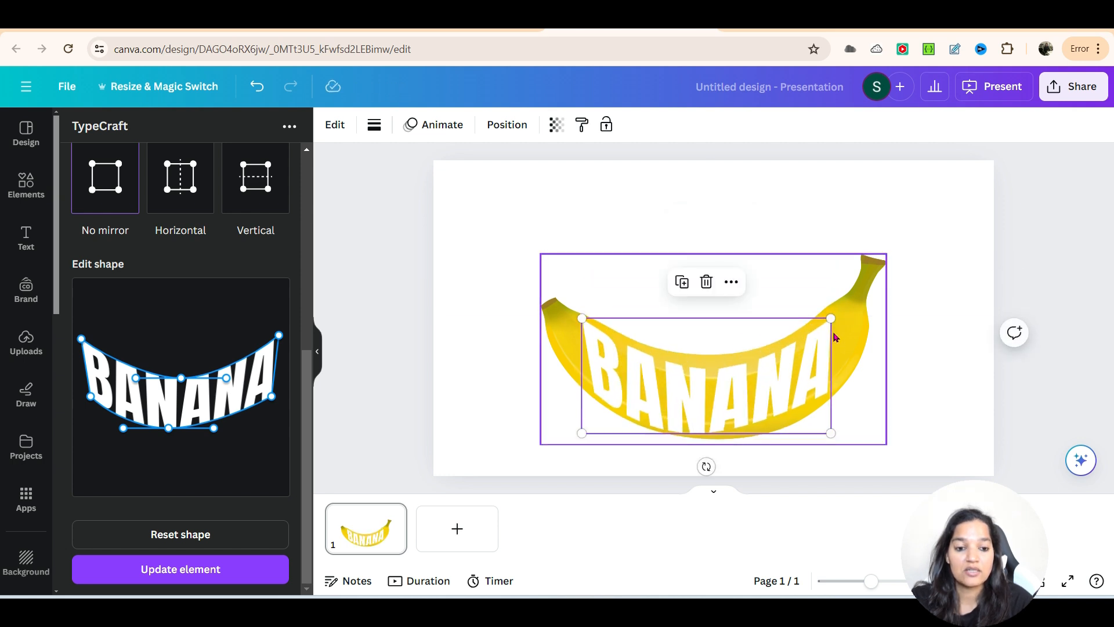
pyautogui.moveTo(830, 320); pyautogui.dragTo(829, 318)
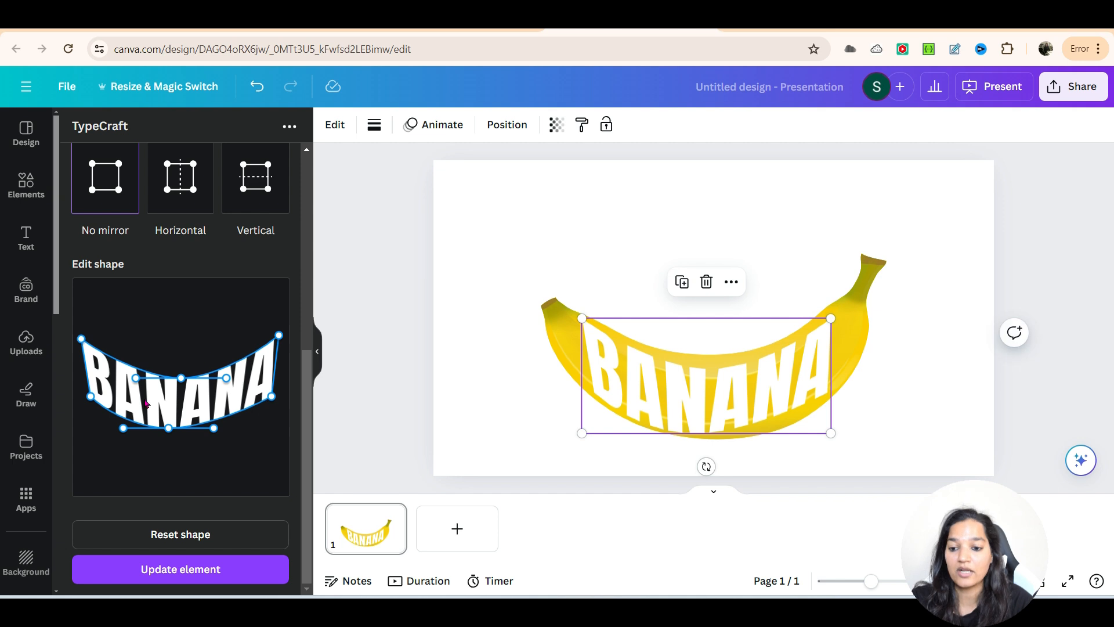
# Step: Widen the warped BANANA text's lower corners, lower its bottom middle point, update the element and realign it on the banana
pyautogui.moveTo(90, 396)
pyautogui.mouseDown()
pyautogui.moveTo(89, 386)
pyautogui.moveTo(84, 406)
pyautogui.mouseUp()
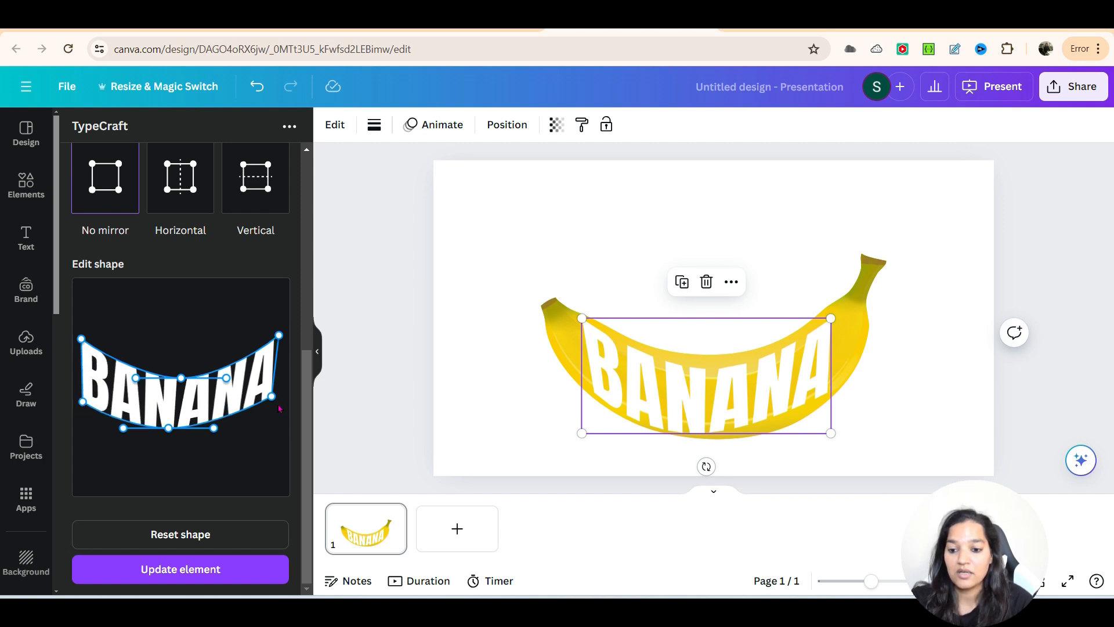
pyautogui.moveTo(274, 397); pyautogui.dragTo(286, 407)
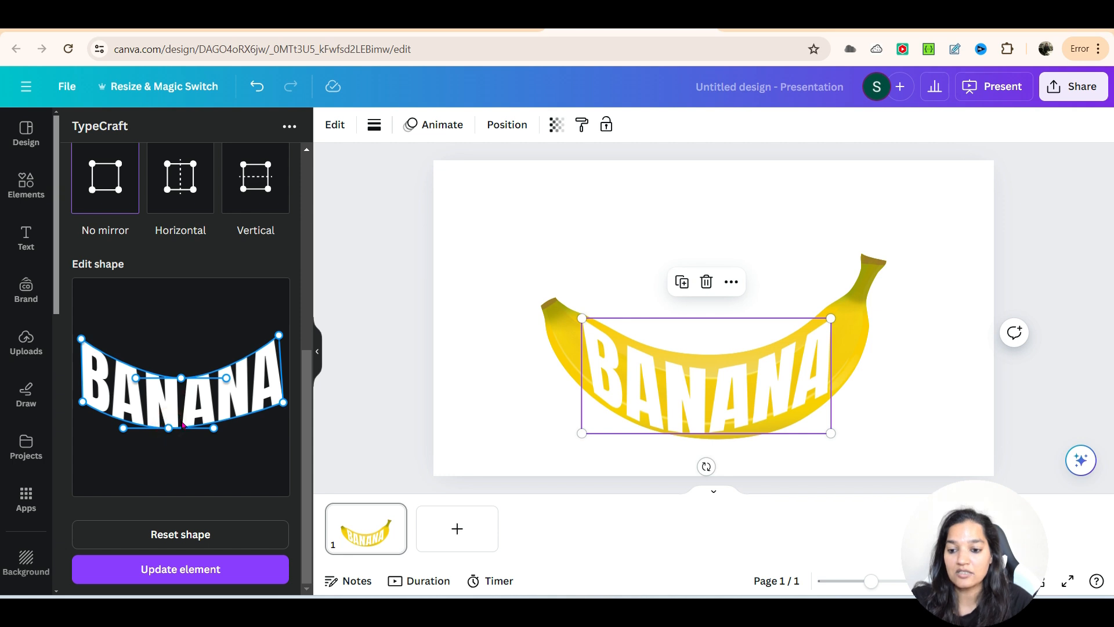
pyautogui.moveTo(169, 428); pyautogui.dragTo(173, 445)
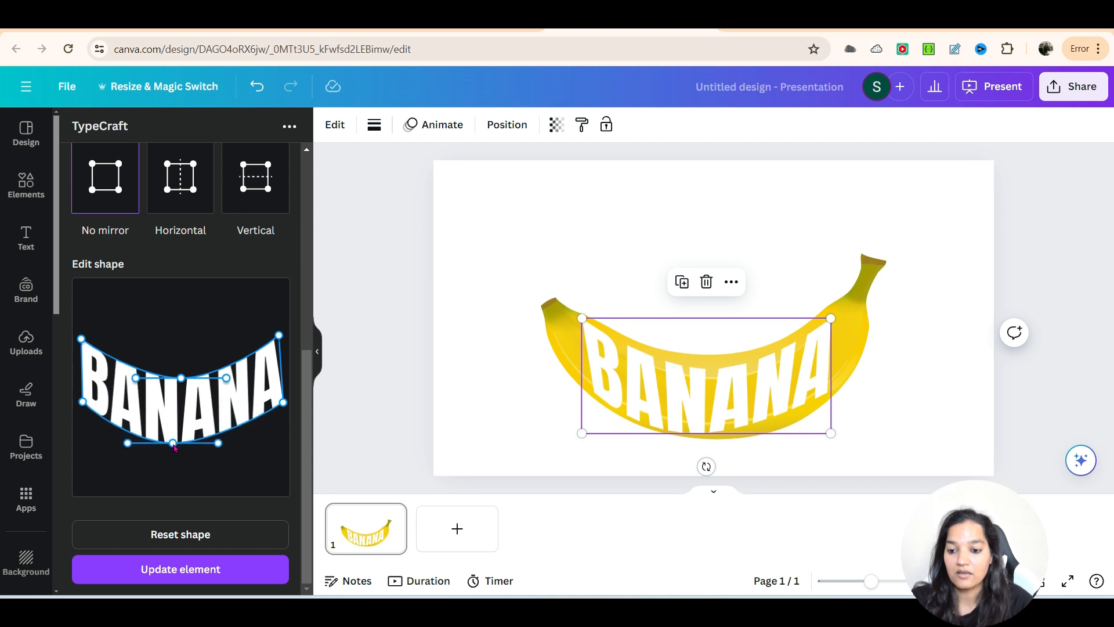
pyautogui.click(205, 570)
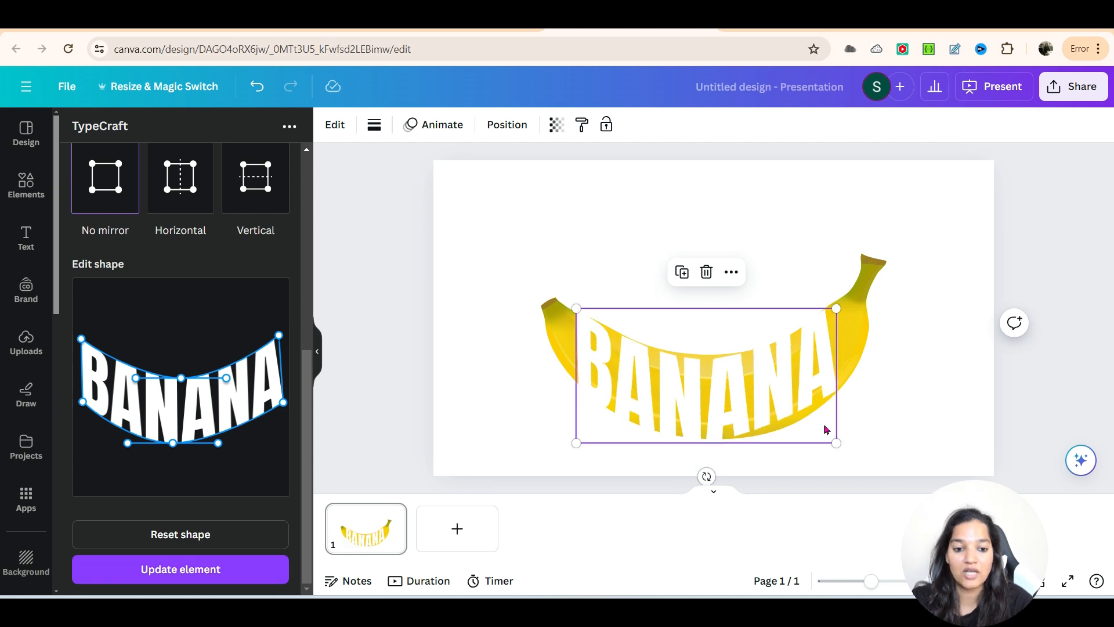
pyautogui.moveTo(805, 393); pyautogui.dragTo(804, 391)
pyautogui.click(910, 417)
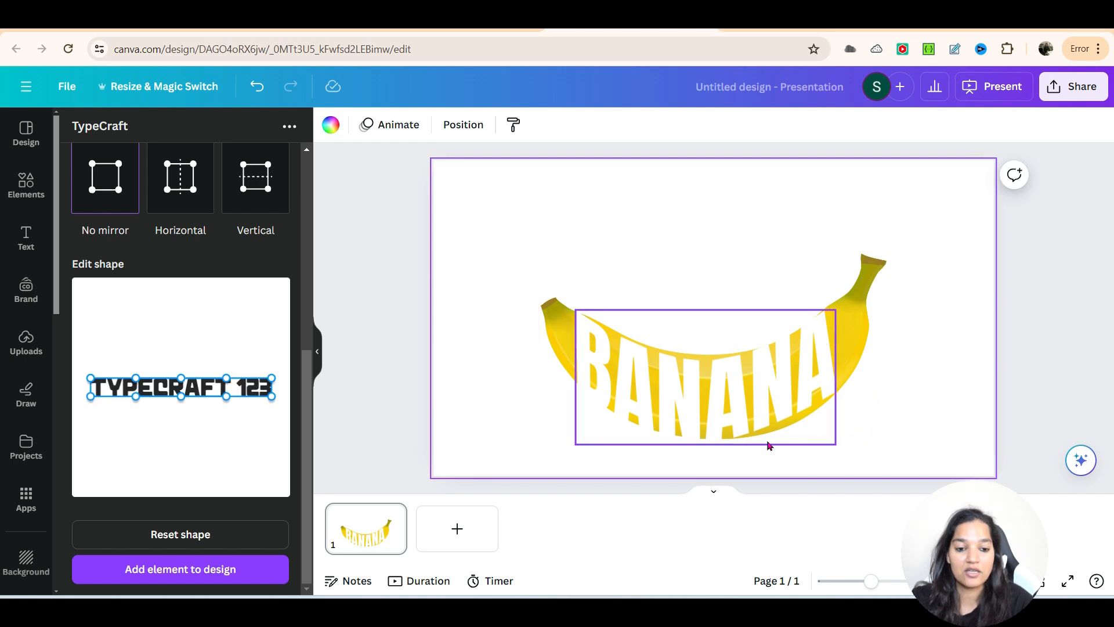
# Step: Lower the right curve handle of the BANANA text's bottom edge slightly, update the element and realign it on the banana
pyautogui.click(722, 407)
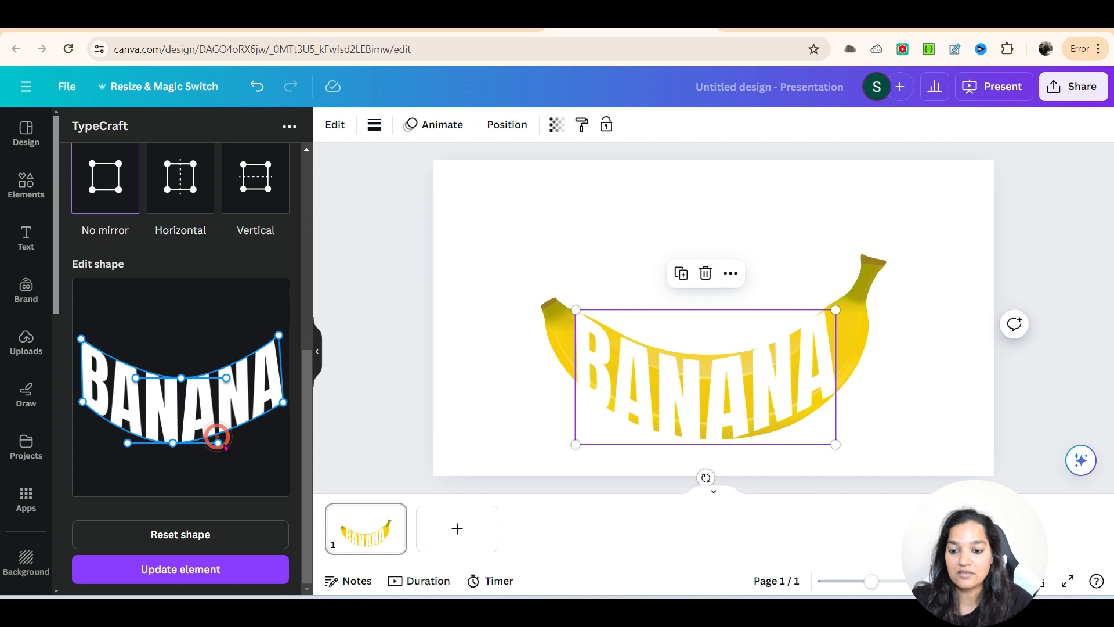
pyautogui.moveTo(218, 443); pyautogui.dragTo(222, 452)
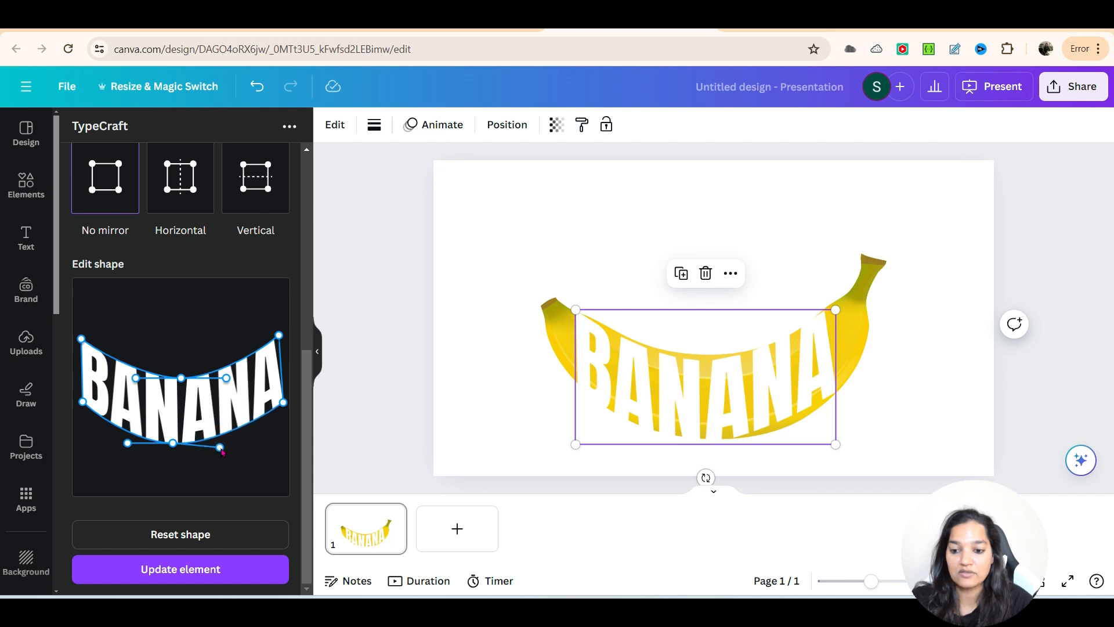
pyautogui.click(152, 575)
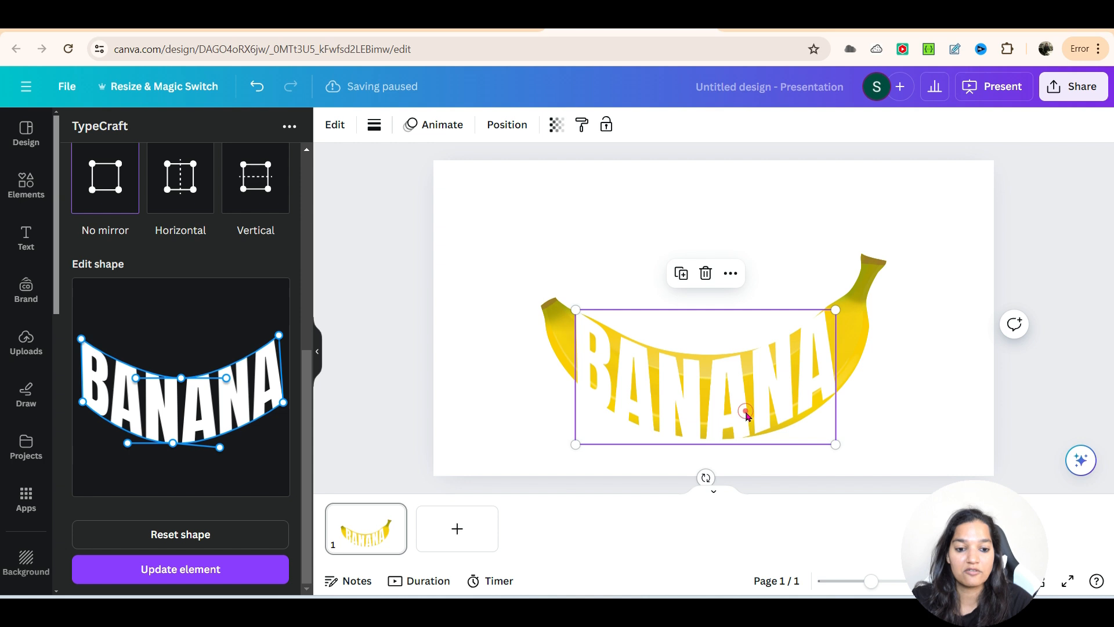
pyautogui.moveTo(746, 415); pyautogui.dragTo(731, 399)
pyautogui.click(931, 402)
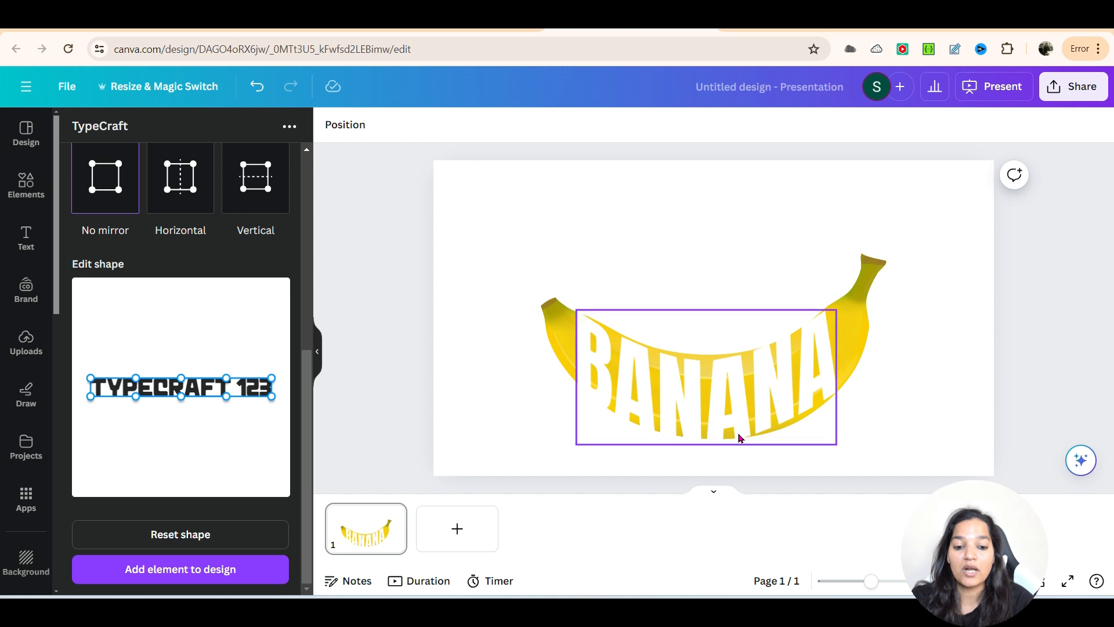
# Step: Duplicate page 1 and delete the banana image from the copy, keeping only the white BANANA text
pyautogui.click(365, 540)
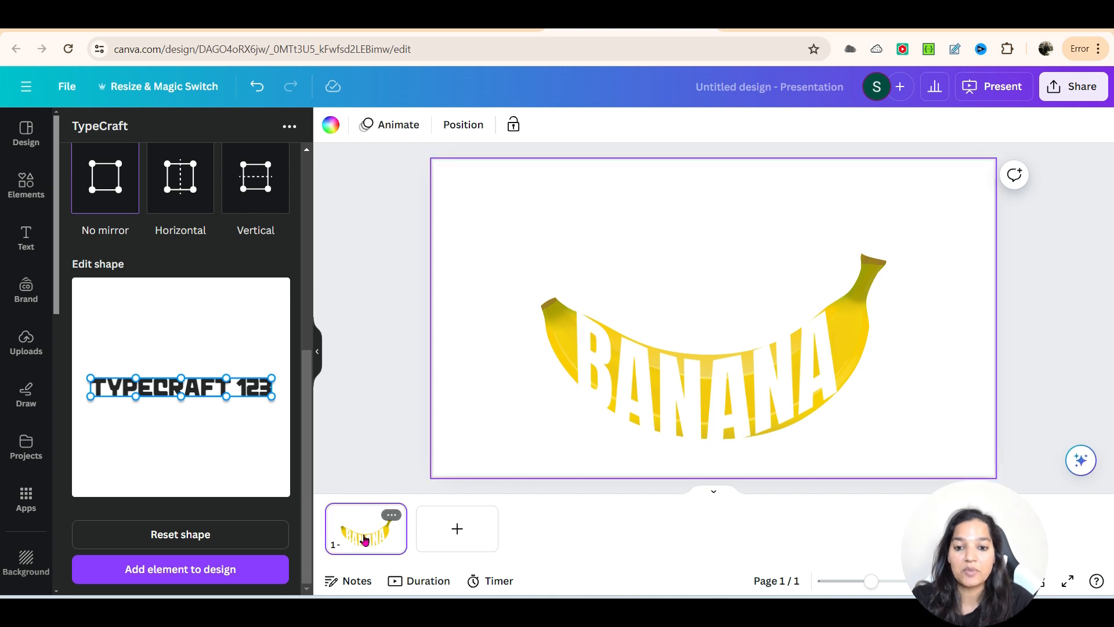
pyautogui.rightClick(365, 541)
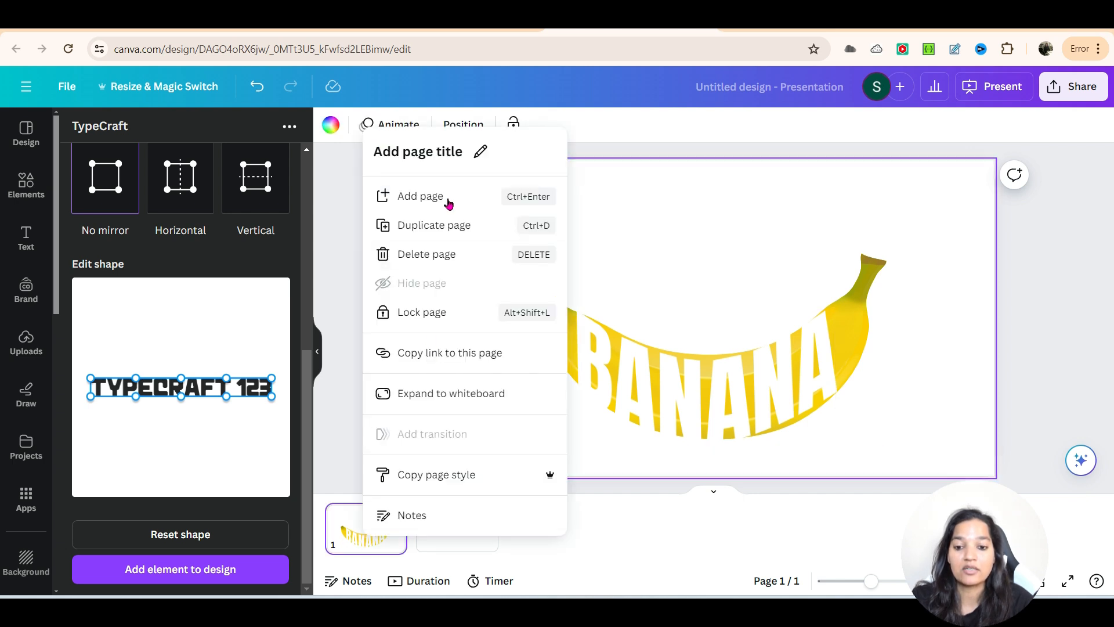
pyautogui.click(421, 225)
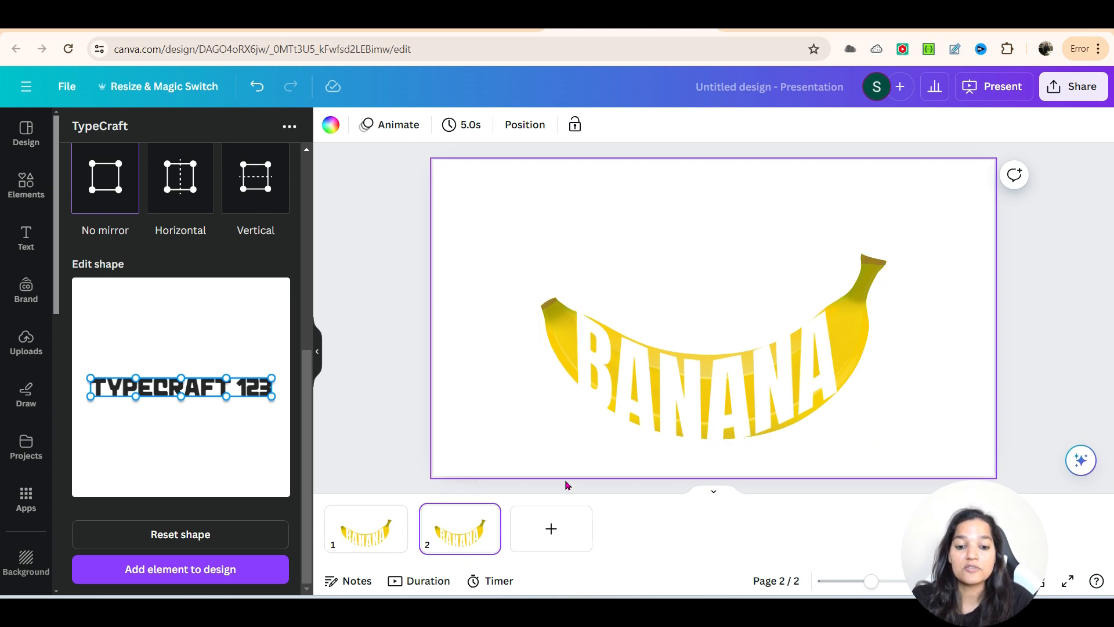
pyautogui.click(870, 319)
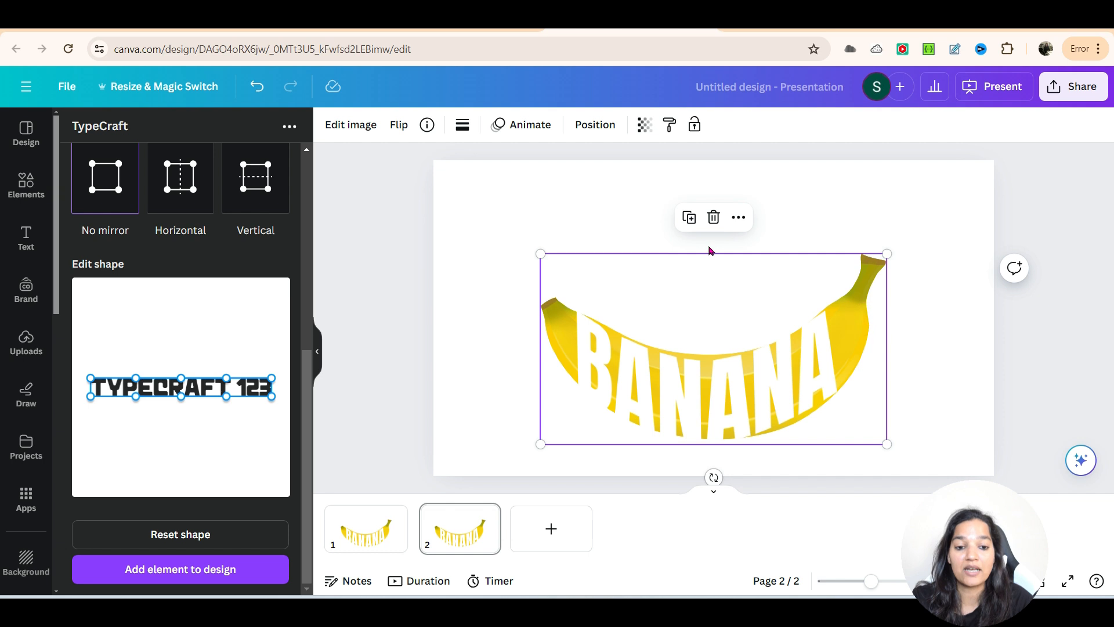
pyautogui.click(715, 217)
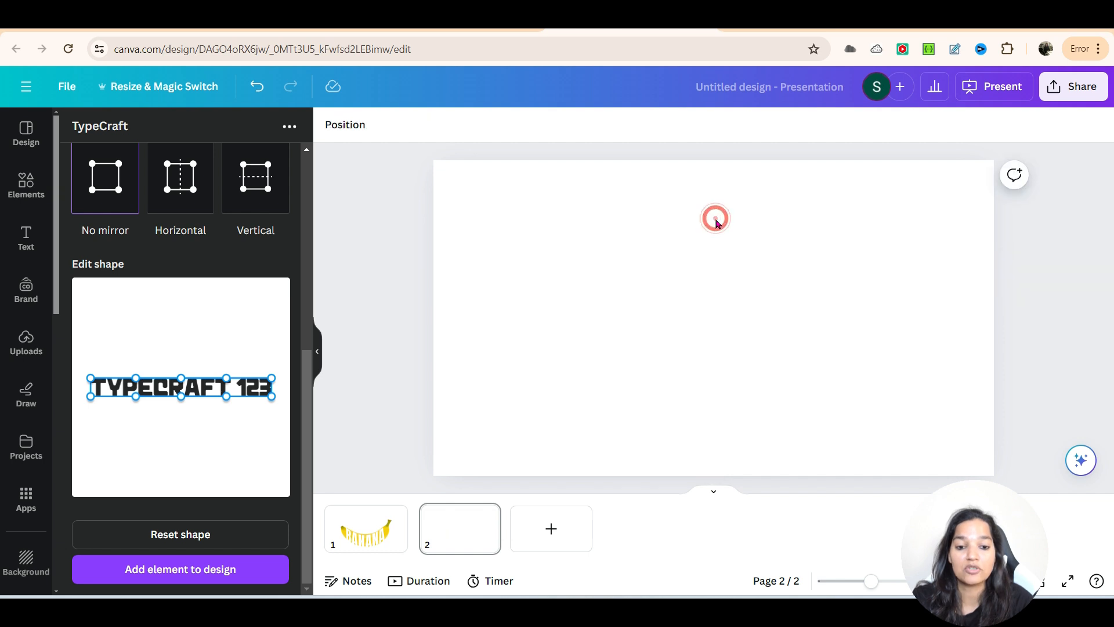
pyautogui.click(673, 363)
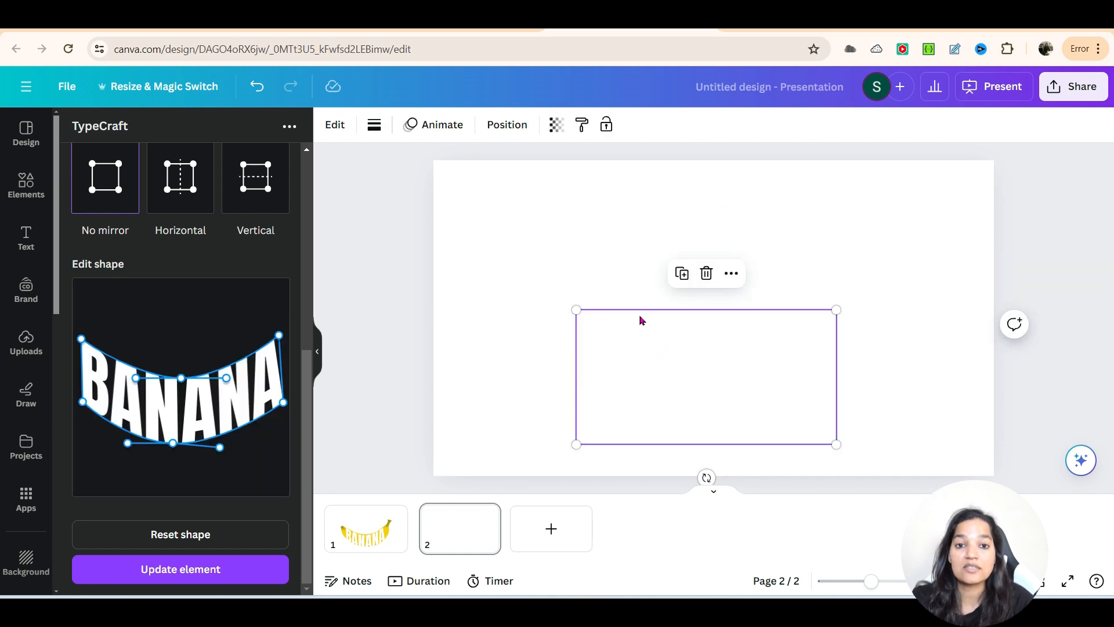
pyautogui.click(660, 385)
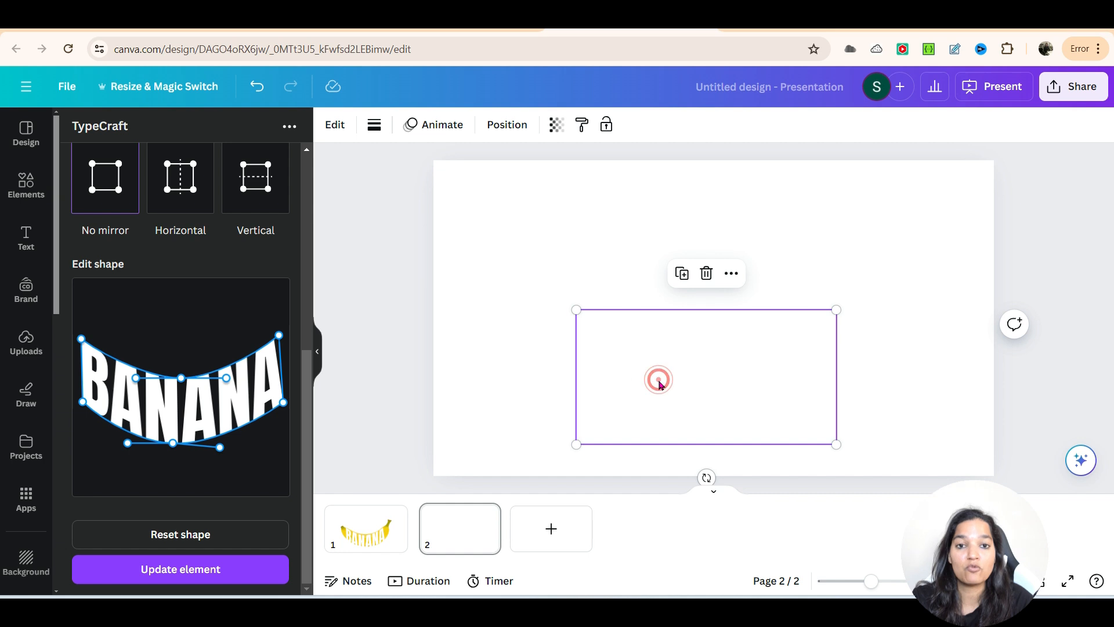
pyautogui.click(643, 355)
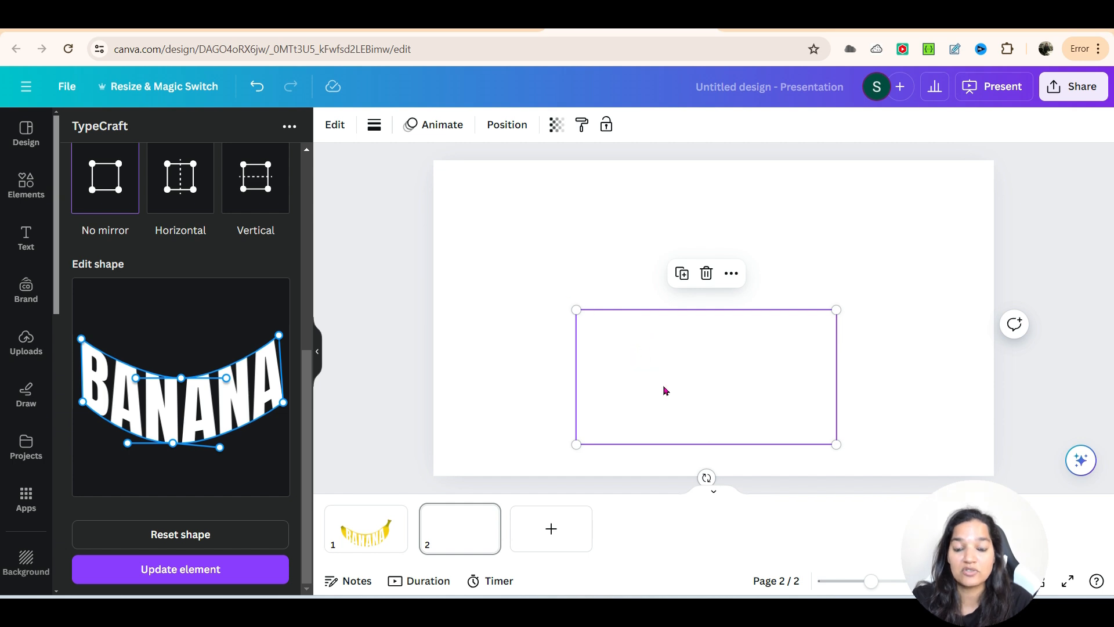
# Step: Add a rectangle shape to page 2 and stretch it over the BANANA text to about 1456 × 587 px
pyautogui.click(33, 186)
pyautogui.doubleClick(137, 136)
pyautogui.press('BackSpace')
pyautogui.click(90, 339)
pyautogui.moveTo(670, 359); pyautogui.dragTo(576, 445)
pyautogui.moveTo(758, 442); pyautogui.dragTo(950, 447)
pyautogui.moveTo(576, 444); pyautogui.dragTo(525, 443)
# Step: Fill the rectangle on page 2 with black from the brand colour palette
pyautogui.click(402, 125)
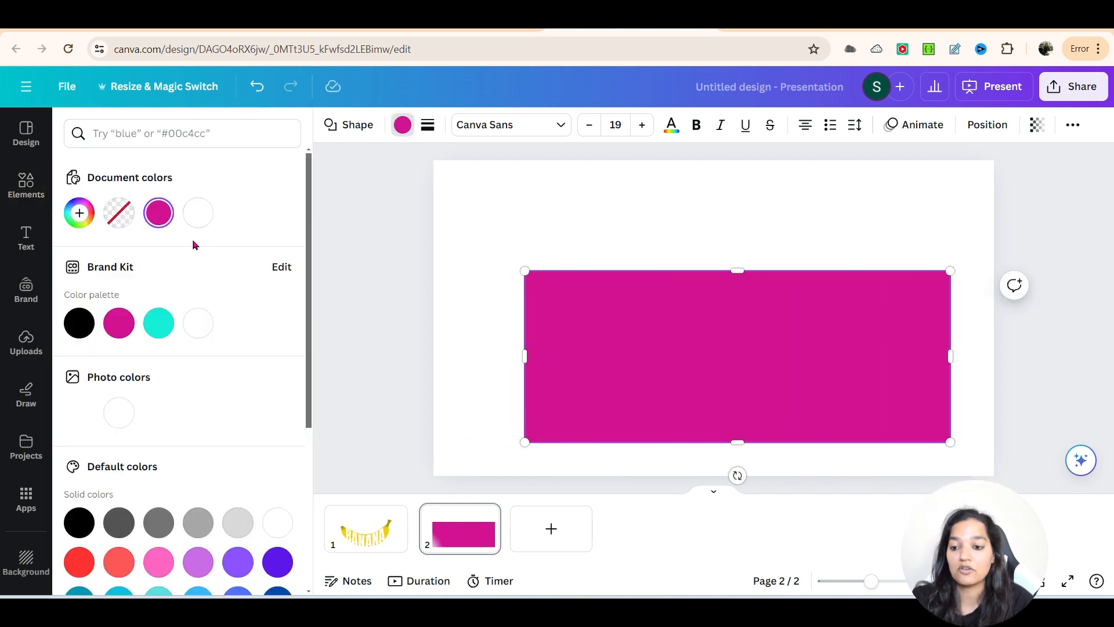
pyautogui.click(79, 323)
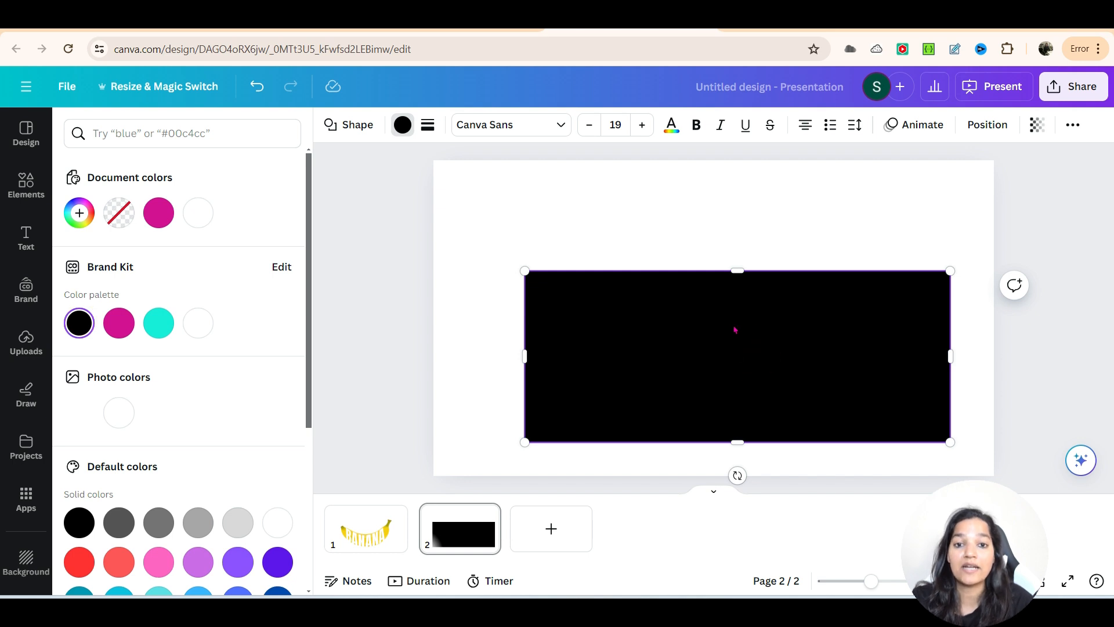
pyautogui.click(755, 350)
# Step: Move the BANANA text layer above the black rectangle and place the text within the rectangle
pyautogui.click(986, 129)
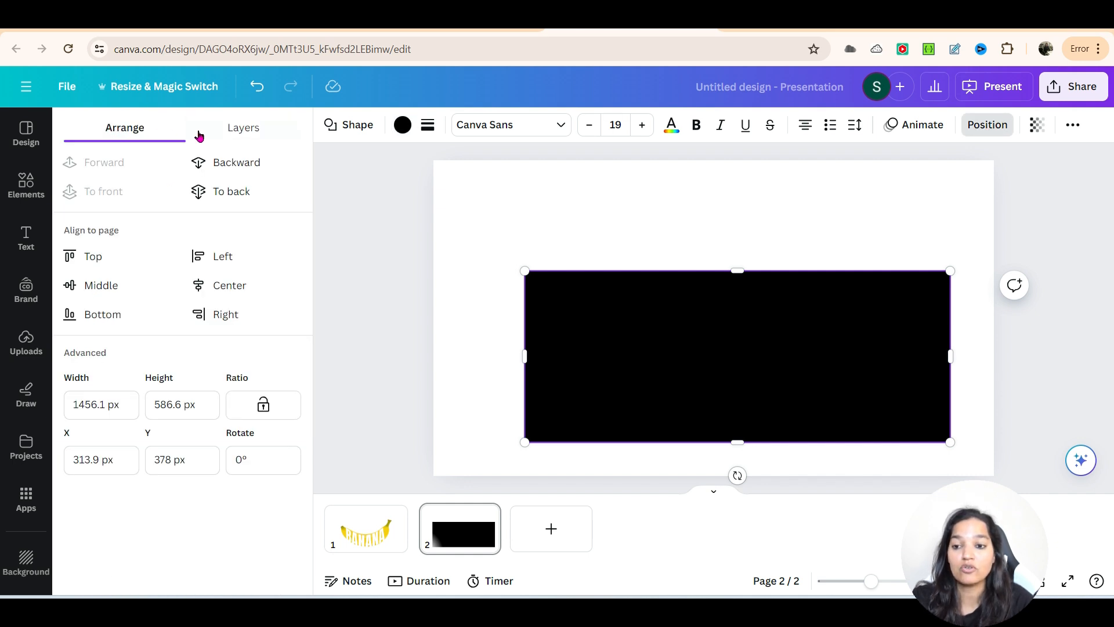
pyautogui.click(252, 129)
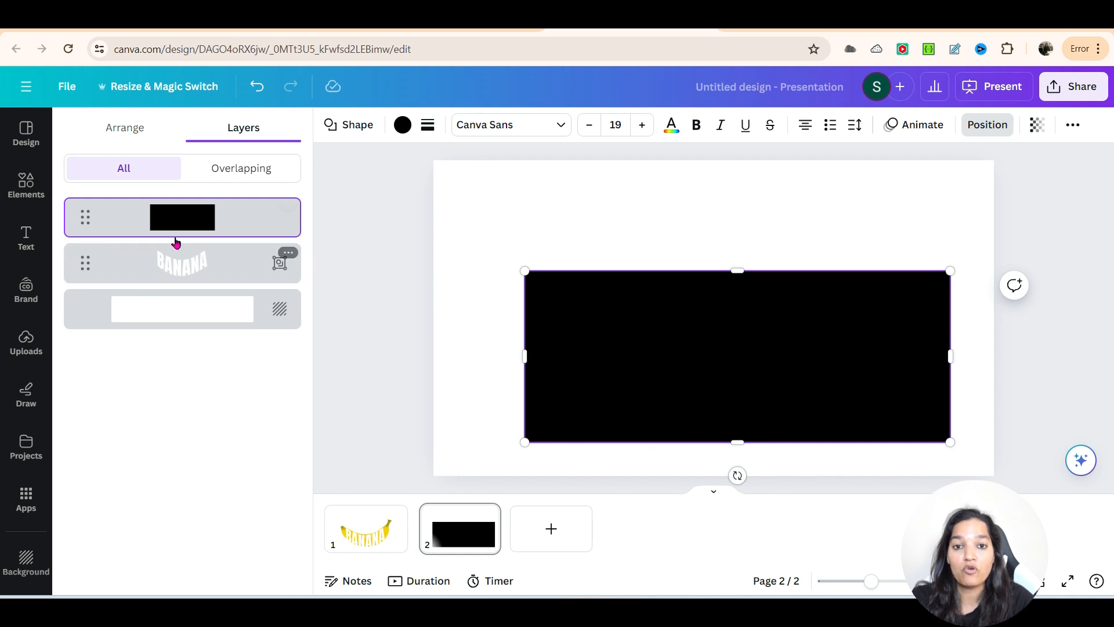
pyautogui.click(170, 271)
pyautogui.moveTo(172, 259); pyautogui.dragTo(233, 306)
pyautogui.moveTo(756, 380)
pyautogui.mouseDown()
pyautogui.moveTo(739, 371)
pyautogui.moveTo(749, 363)
pyautogui.mouseUp()
pyautogui.click(761, 383)
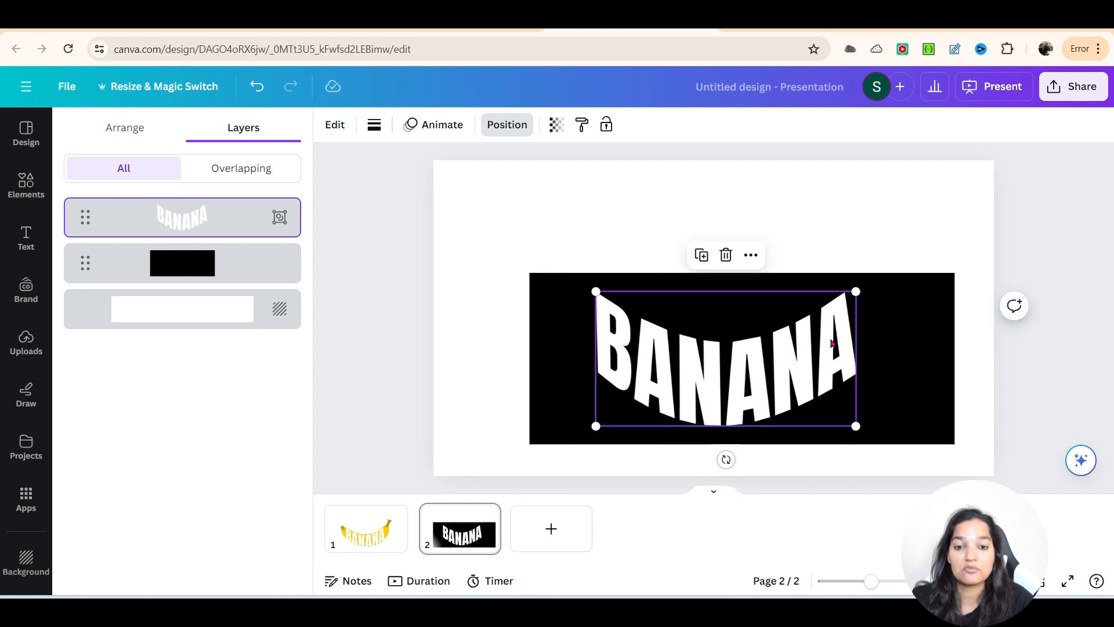
pyautogui.click(485, 354)
pyautogui.click(653, 373)
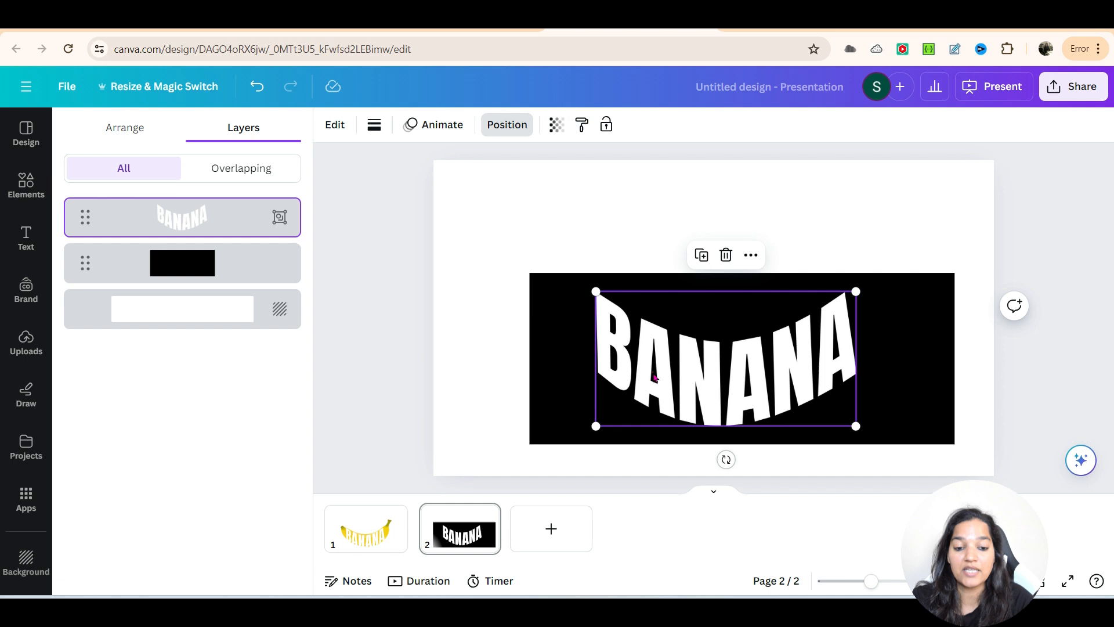
pyautogui.click(554, 347)
pyautogui.click(210, 314)
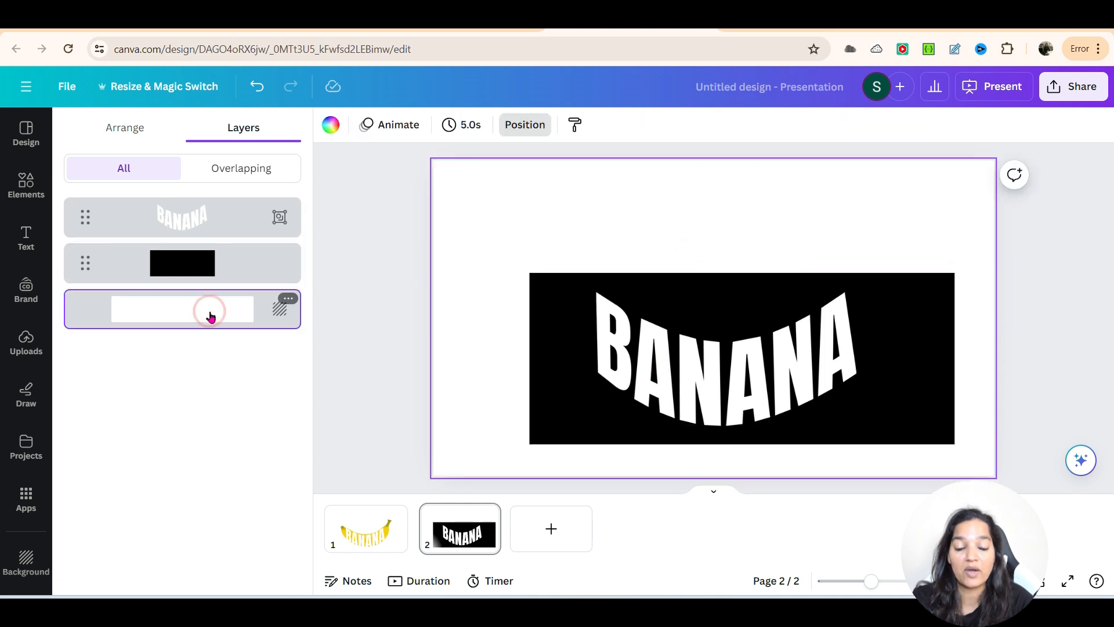
pyautogui.click(497, 342)
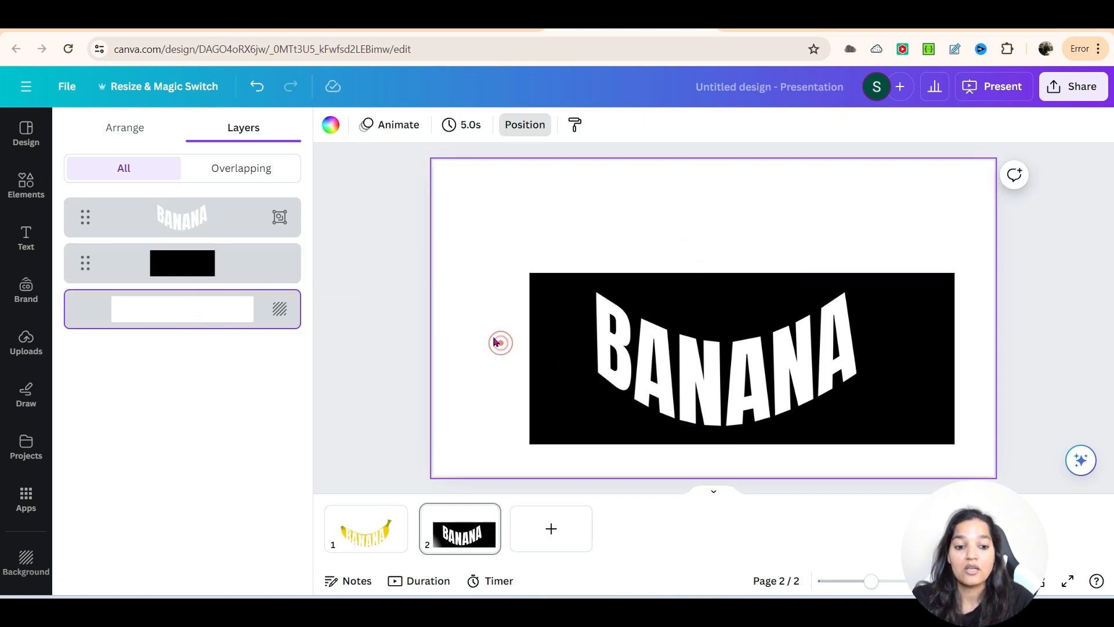
# Step: Set up the design's download as PNG for page 2 only
pyautogui.click(1077, 91)
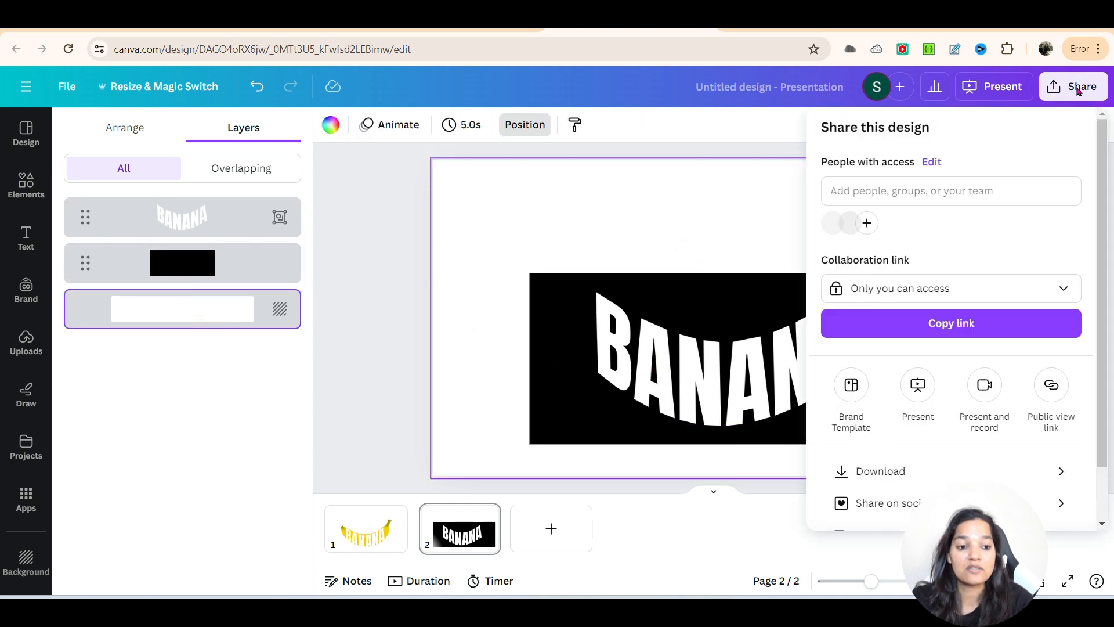
pyautogui.click(929, 470)
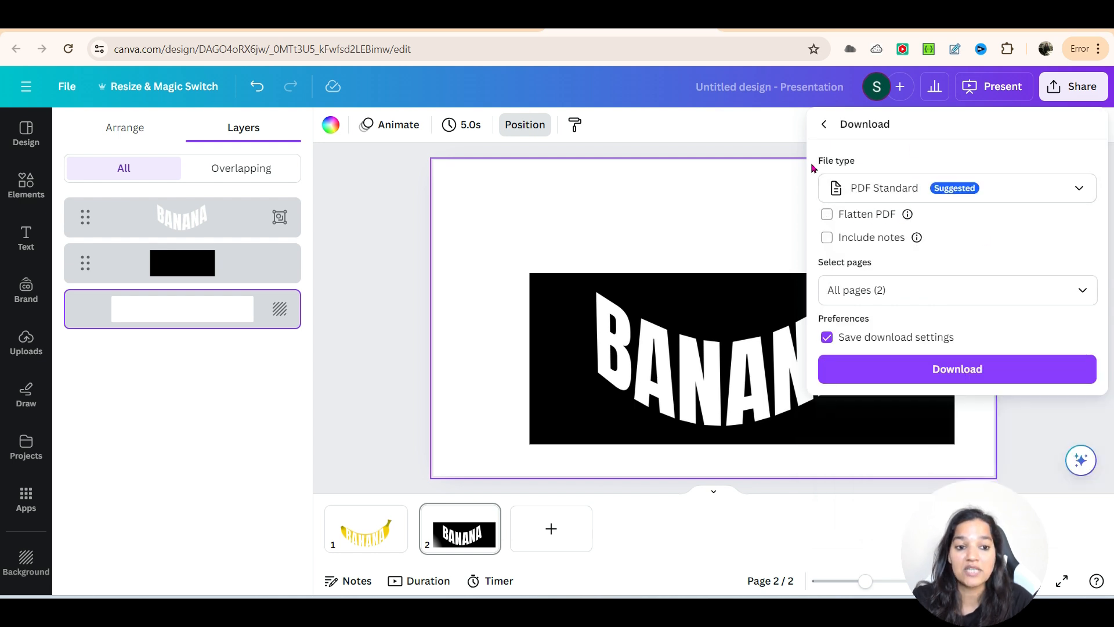
pyautogui.click(951, 199)
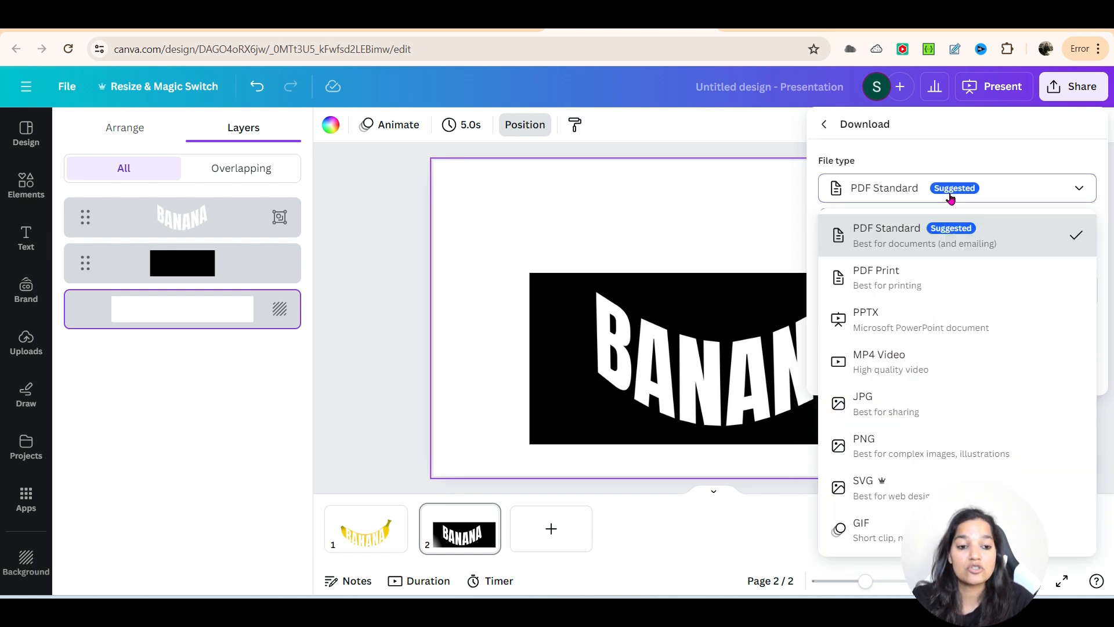
pyautogui.click(916, 456)
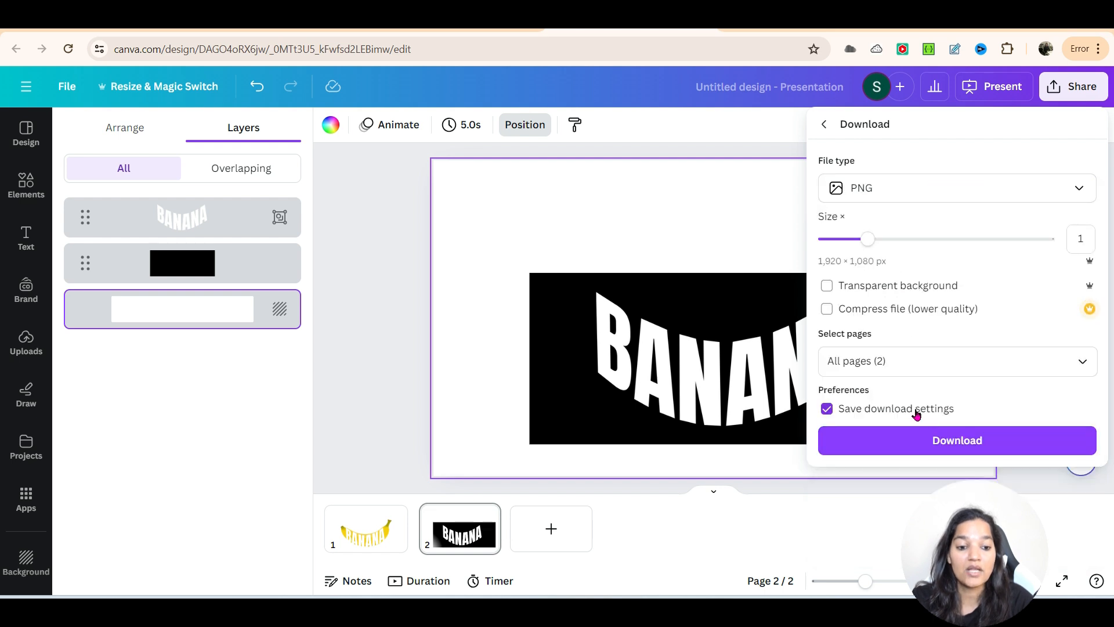
pyautogui.click(1082, 361)
pyautogui.click(1083, 403)
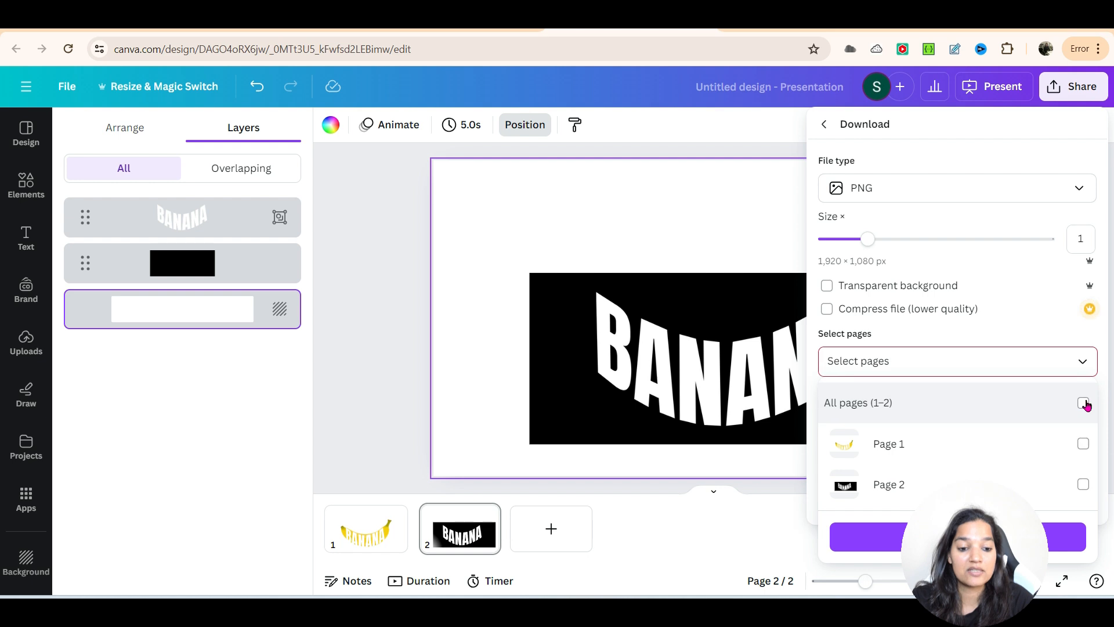
pyautogui.click(1084, 485)
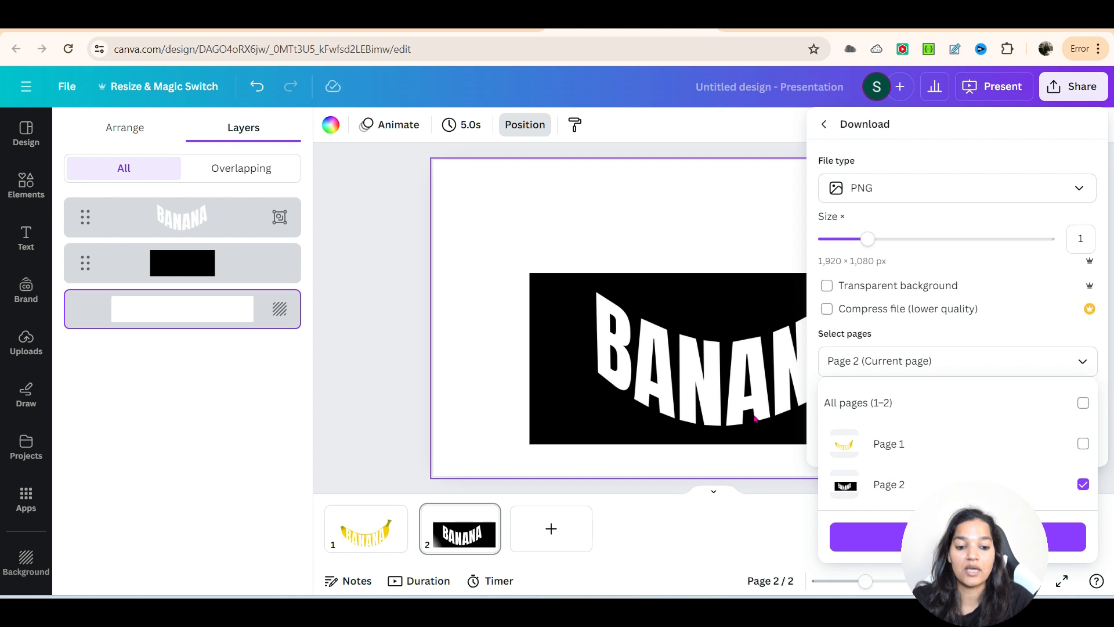
pyautogui.click(1098, 497)
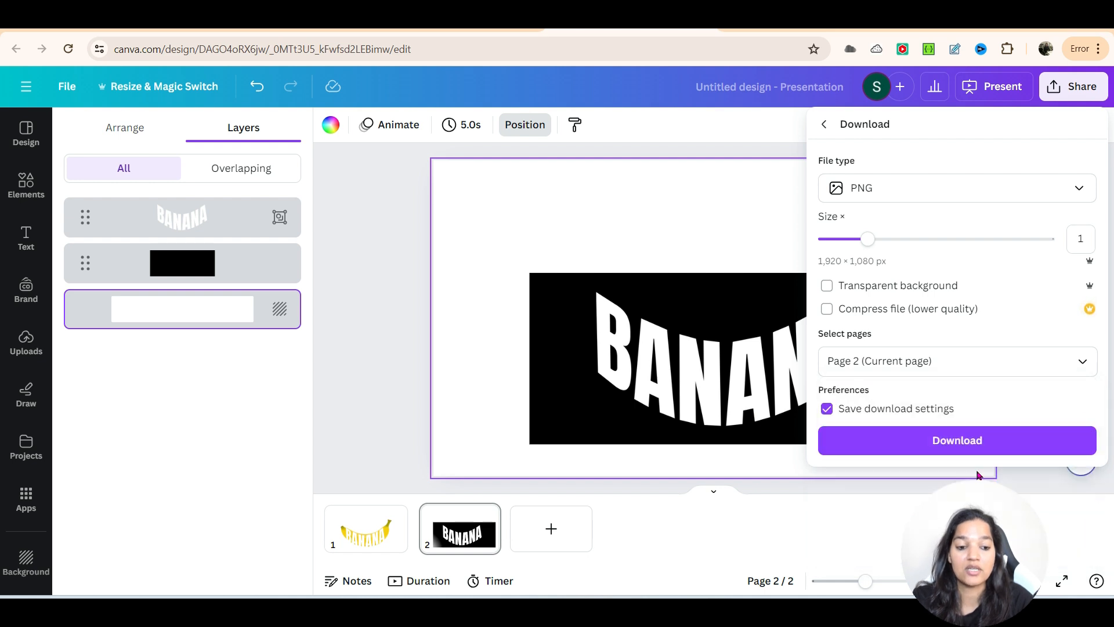
# Step: Download page 2 as a PNG, saving it over the existing banana file in the Downloads folder
pyautogui.click(978, 450)
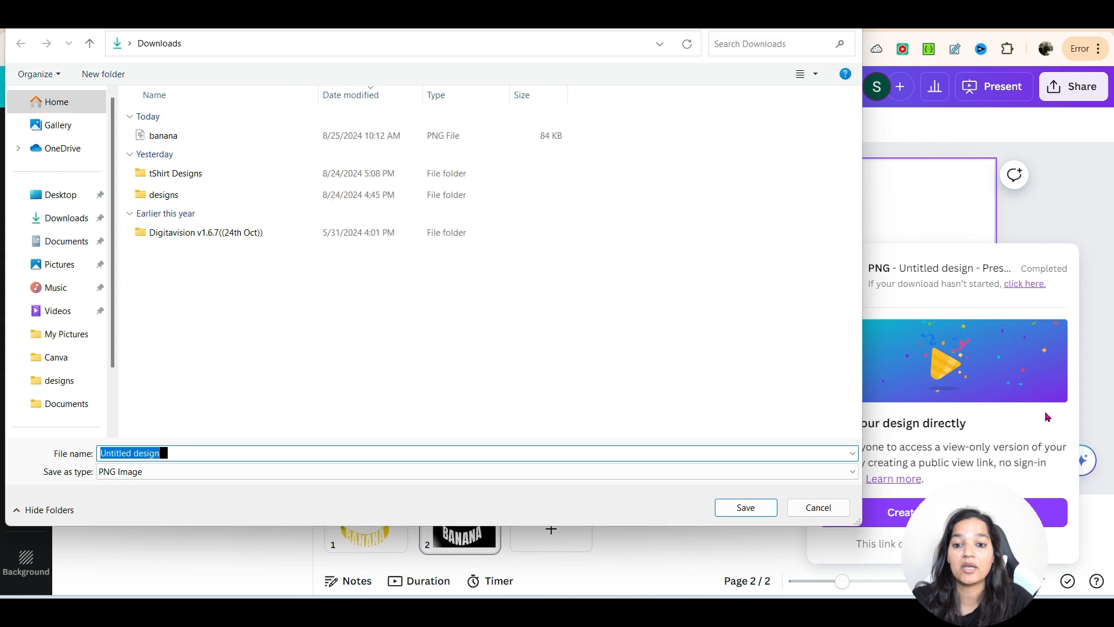
pyautogui.click(166, 136)
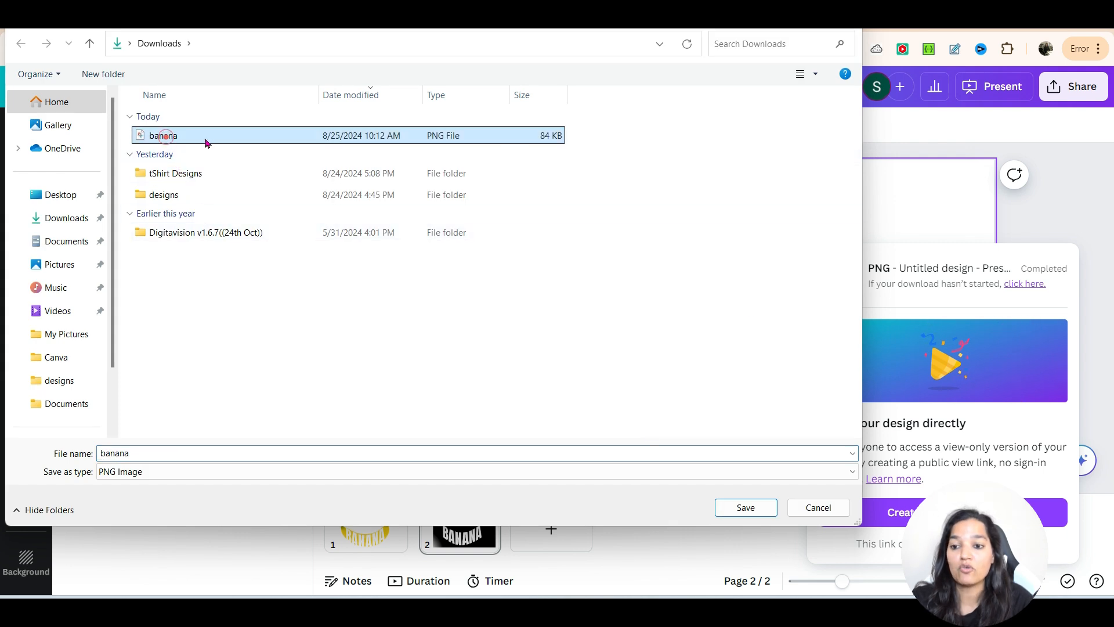
pyautogui.click(748, 509)
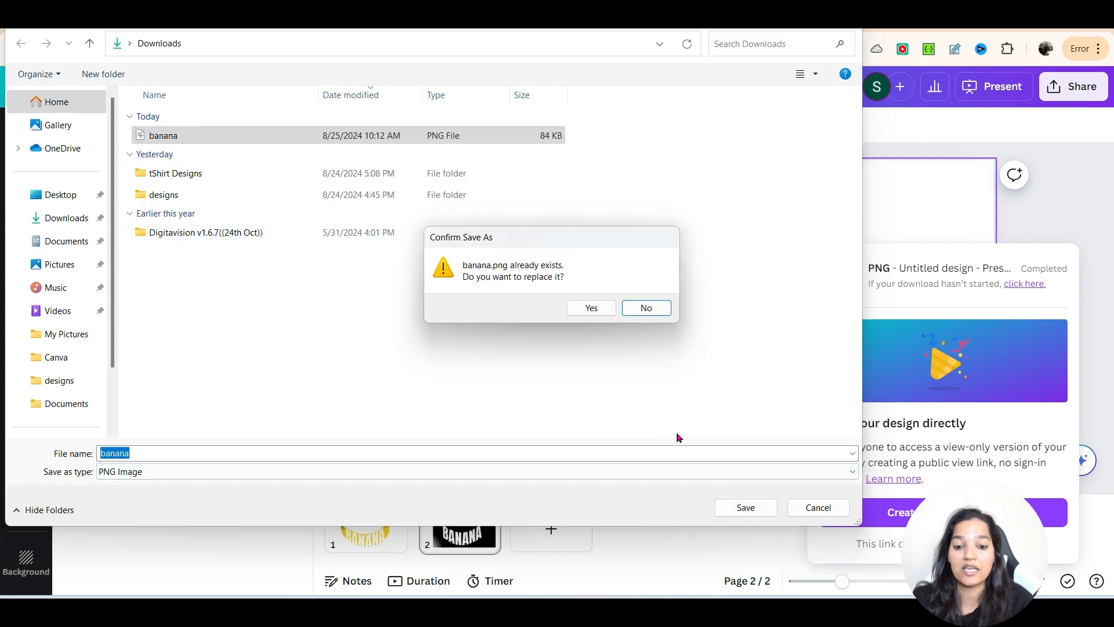
pyautogui.click(573, 307)
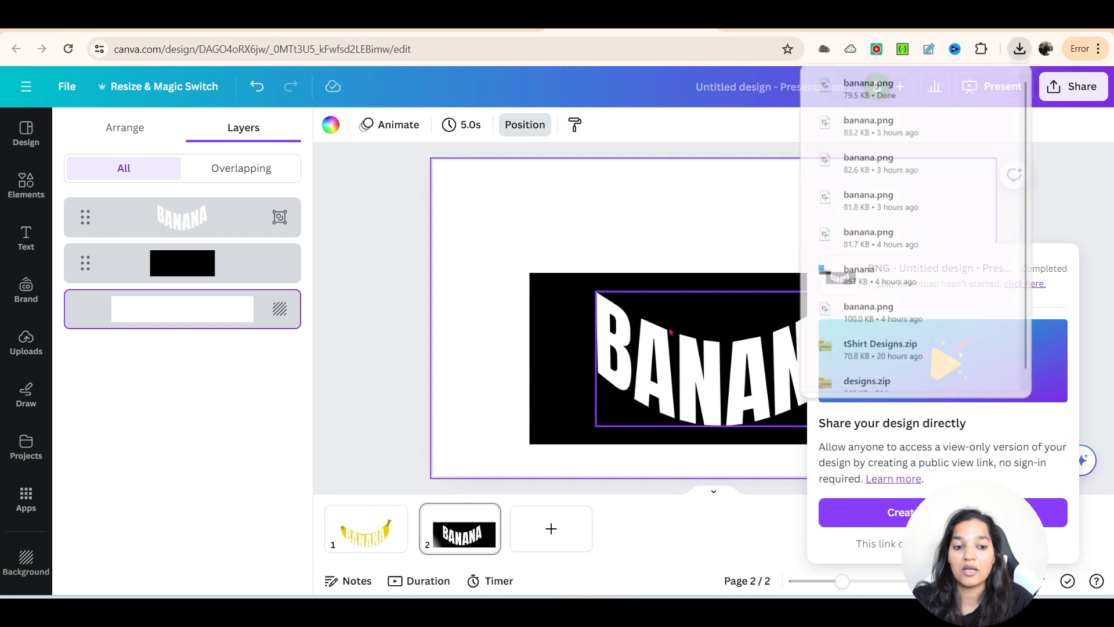
pyautogui.click(356, 393)
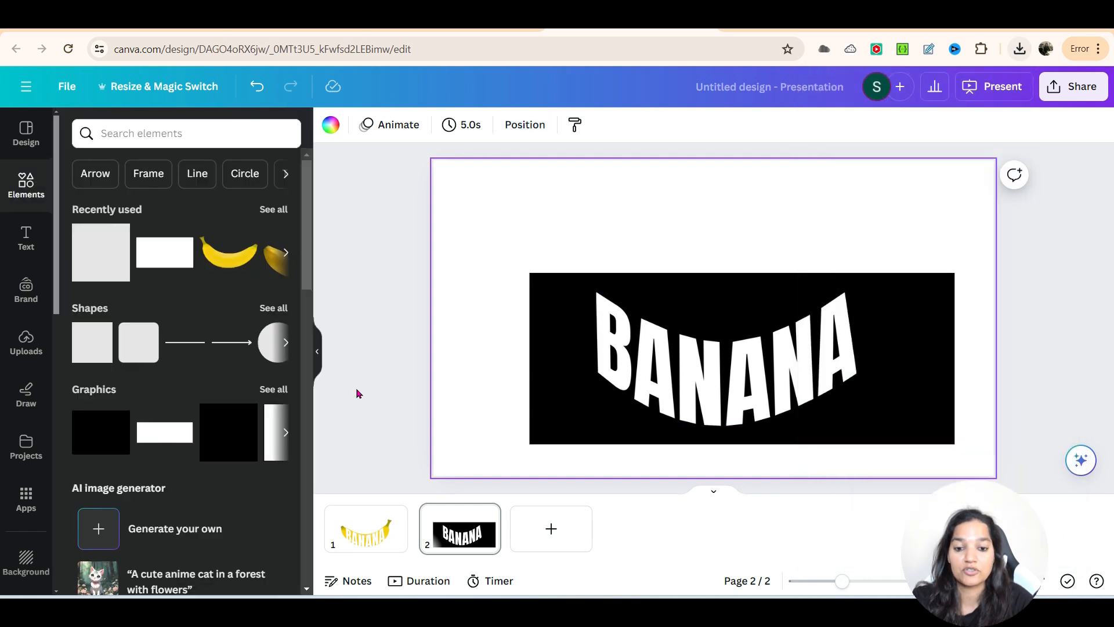
# Step: Duplicate page 1, which holds the banana with the white BANANA text
pyautogui.click(340, 539)
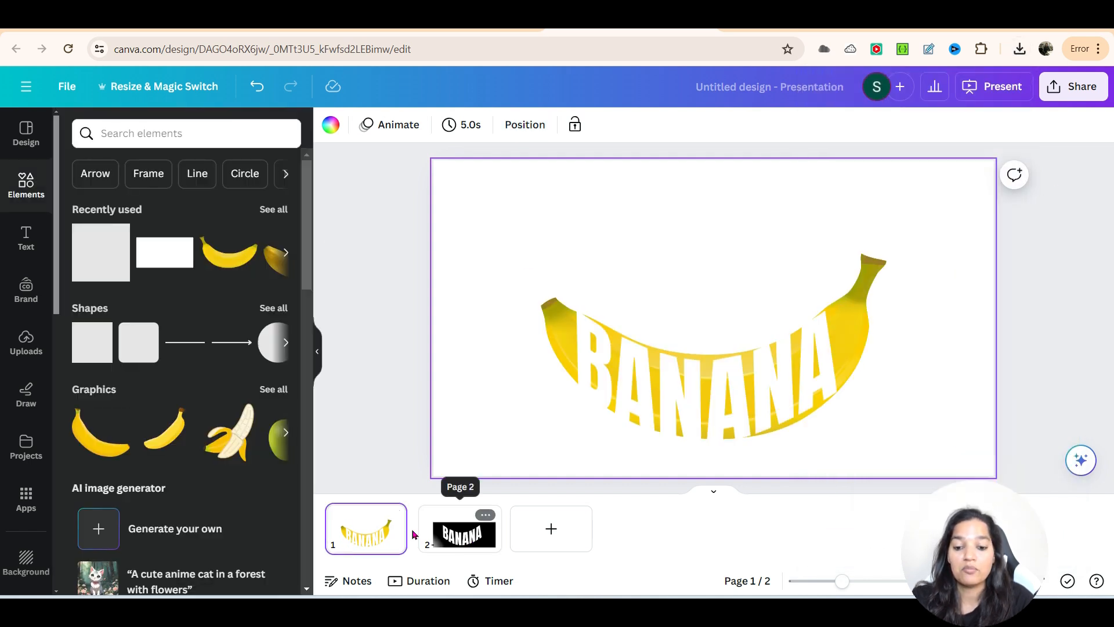
pyautogui.click(456, 531)
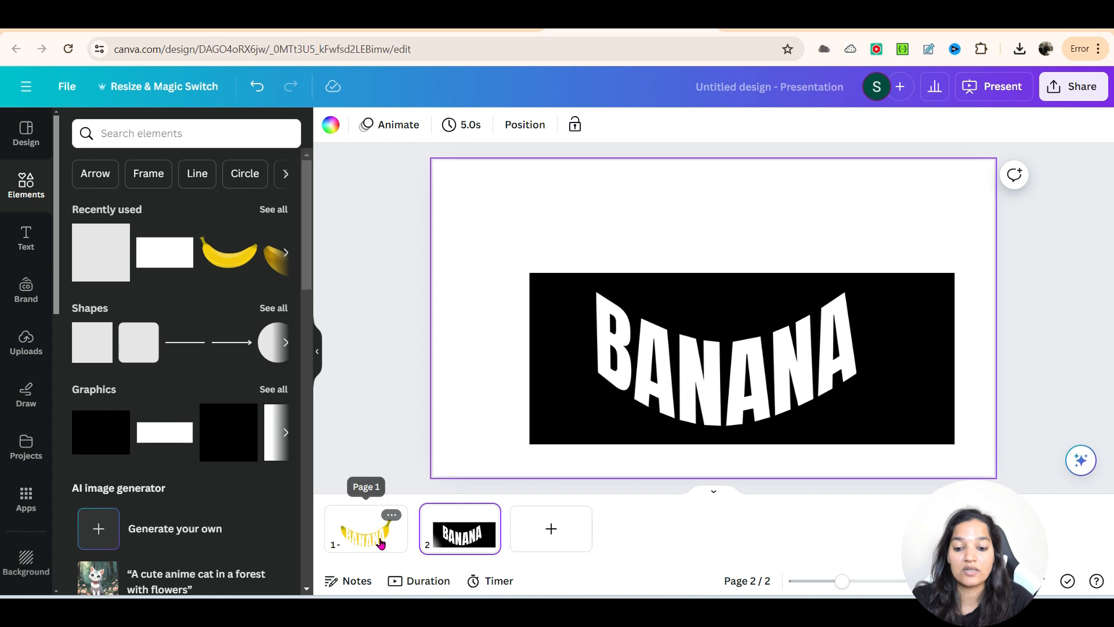
pyautogui.click(381, 543)
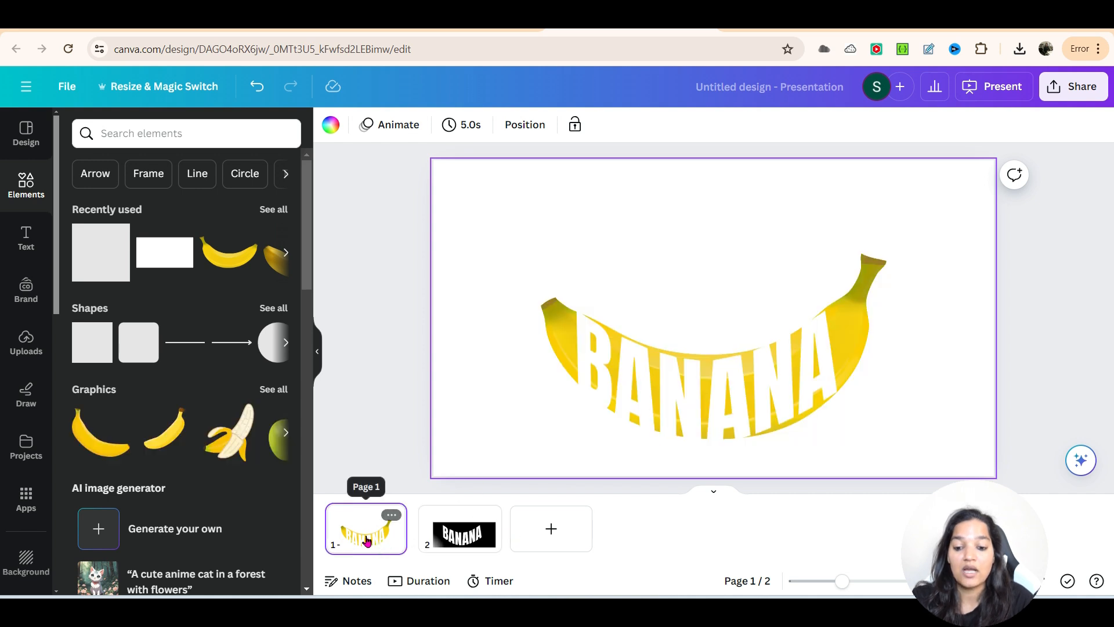
pyautogui.rightClick(367, 539)
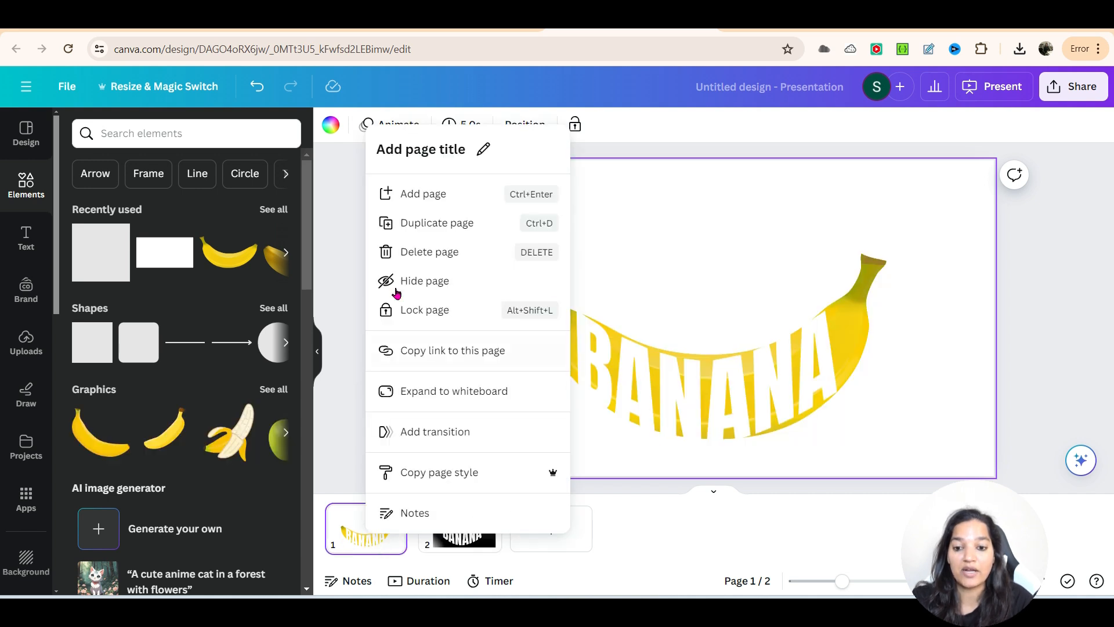
pyautogui.click(409, 225)
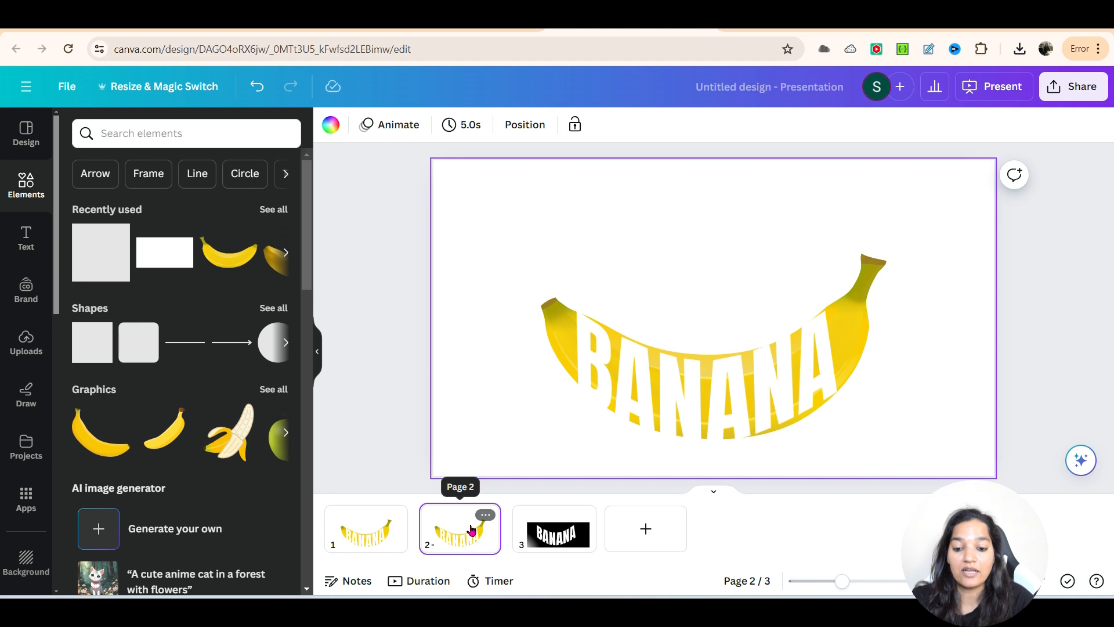
# Step: Delete the white BANANA text from page 1, keeping only the banana picture
pyautogui.click(365, 531)
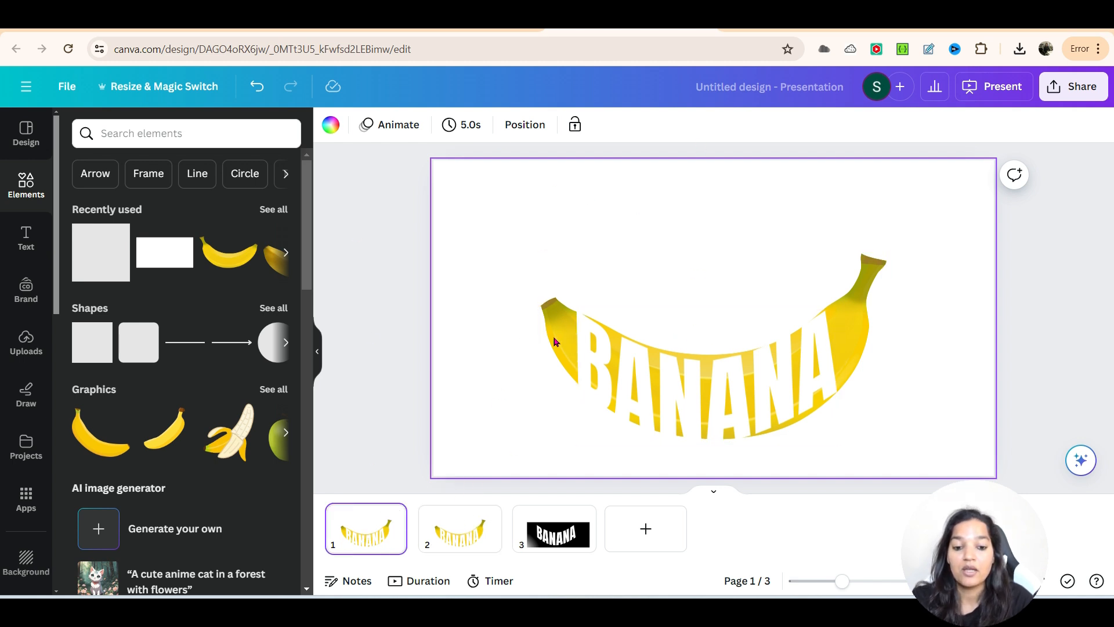
pyautogui.click(648, 382)
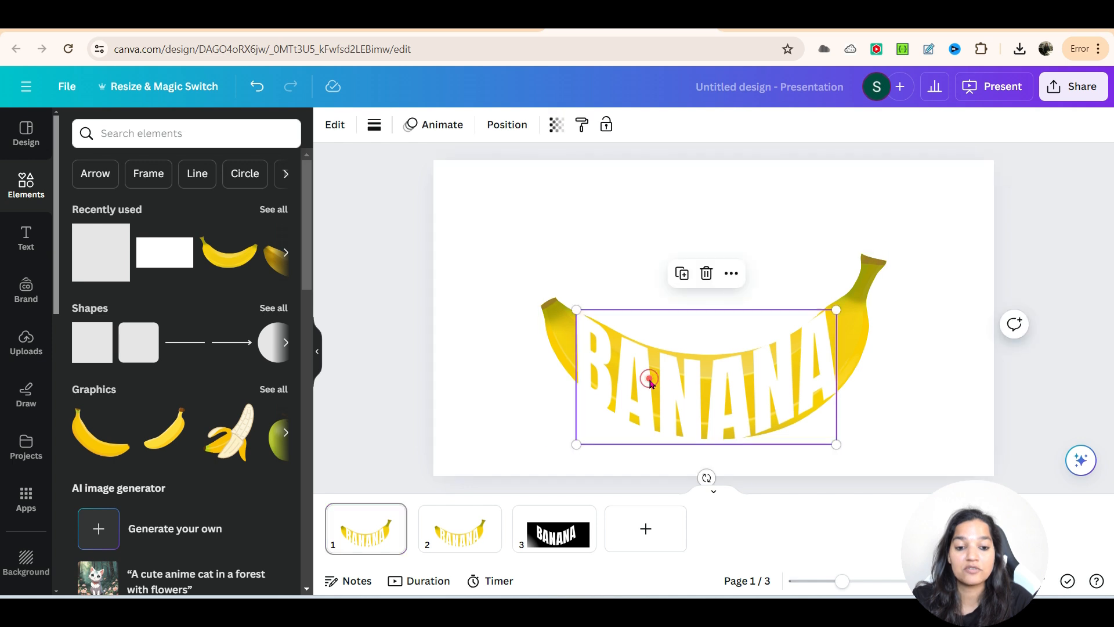
pyautogui.click(708, 274)
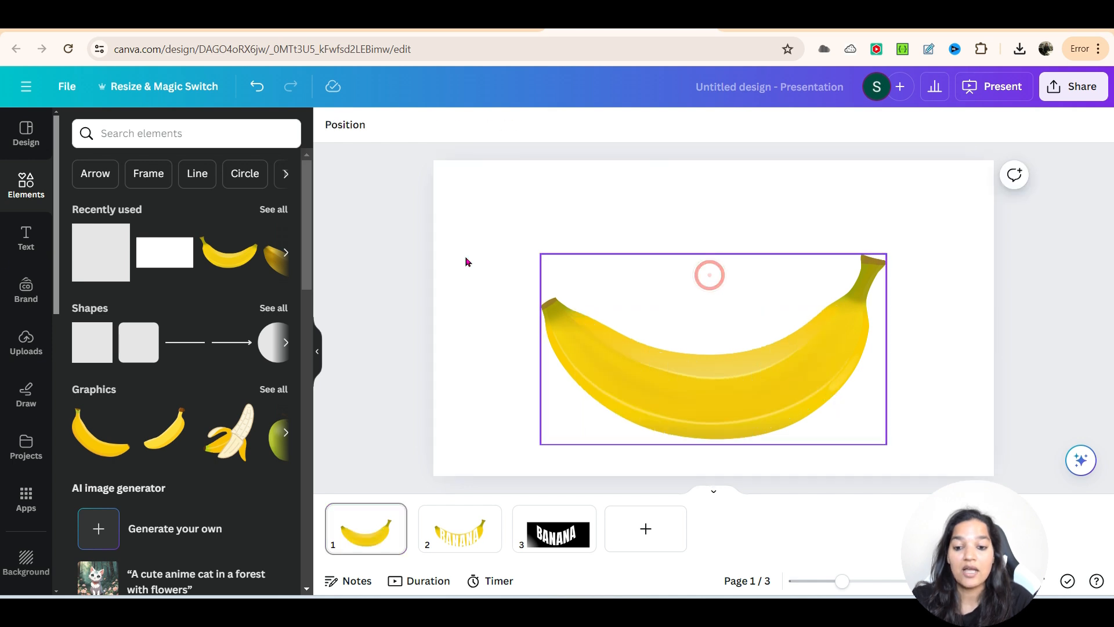
# Step: Upload the banana PNG file from the Downloads folder to the design's images
pyautogui.click(12, 346)
pyautogui.click(144, 174)
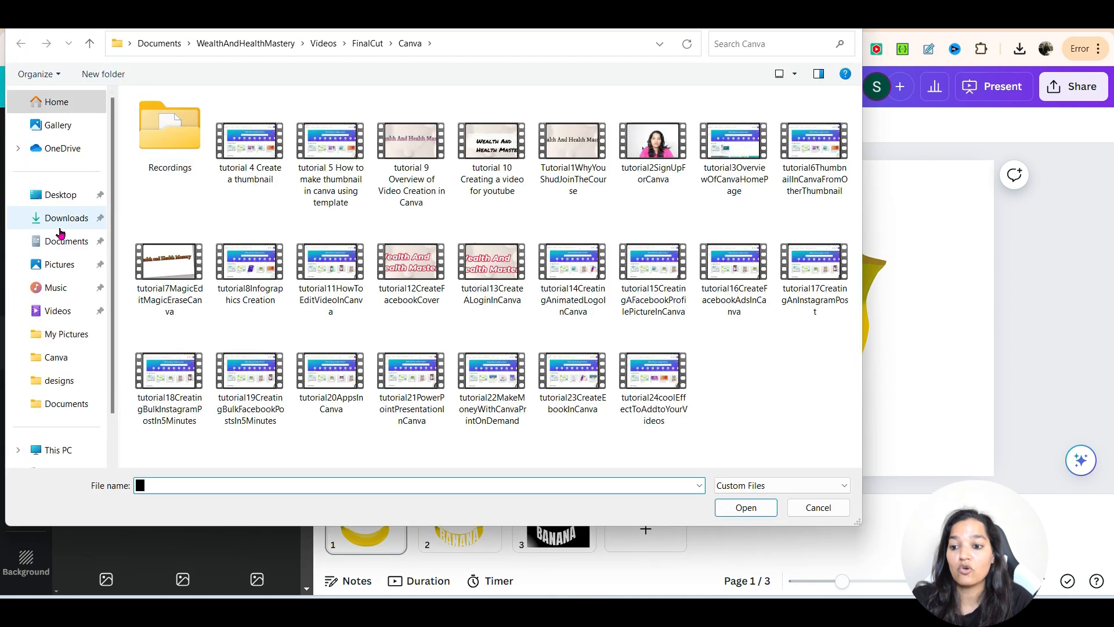
pyautogui.click(59, 218)
pyautogui.doubleClick(162, 135)
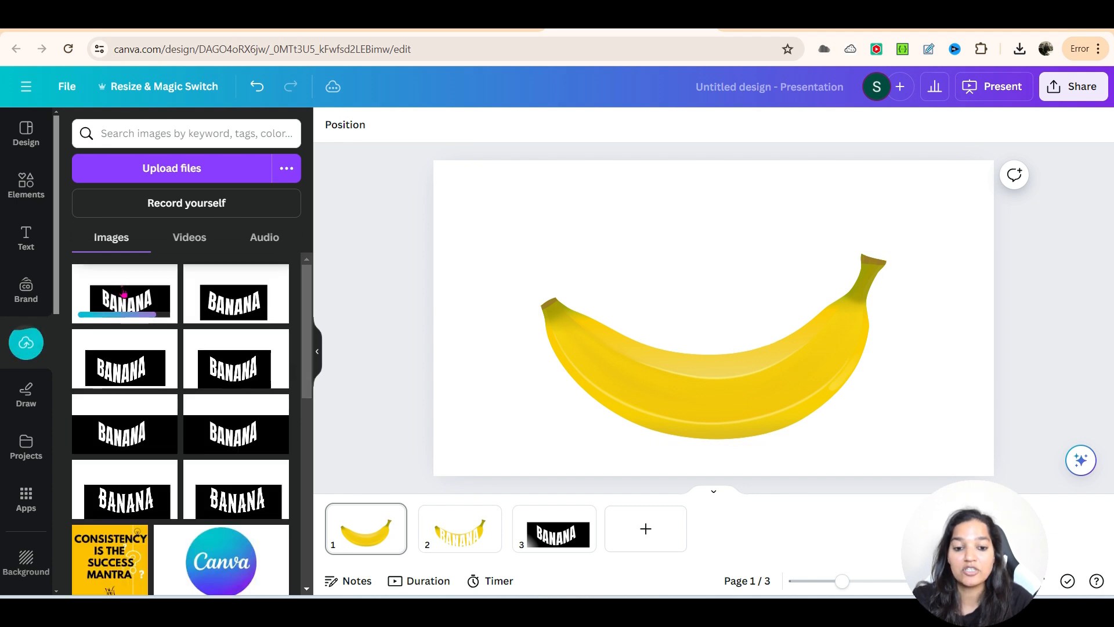
# Step: Place the newly uploaded white-on-black BANANA image over the banana on page 1 and enlarge it slightly
pyautogui.click(123, 294)
pyautogui.moveTo(739, 348); pyautogui.dragTo(737, 363)
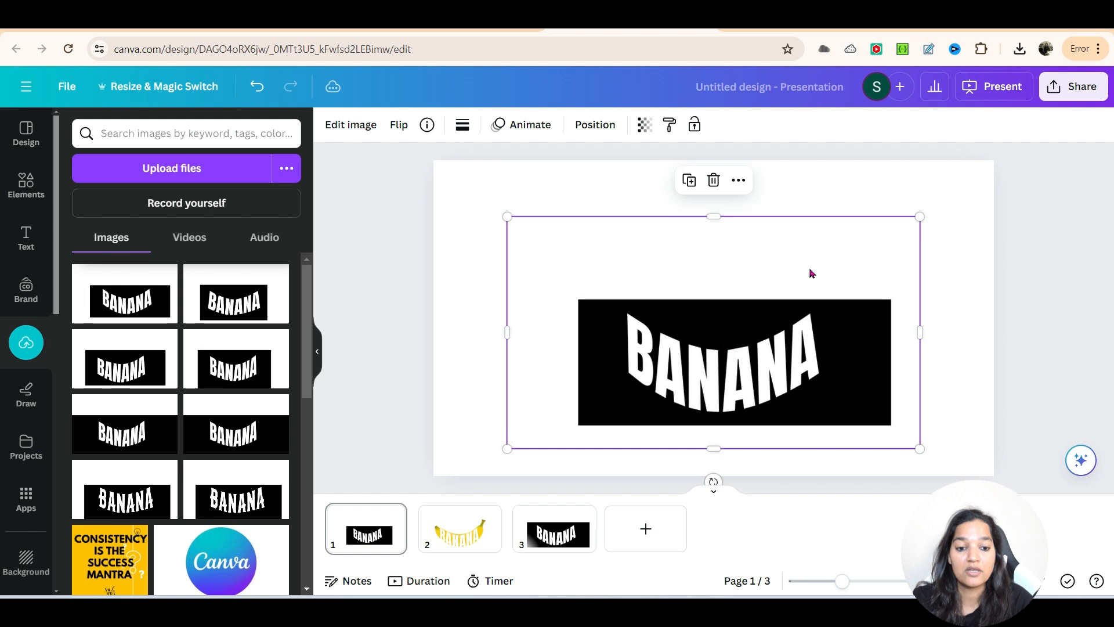
pyautogui.moveTo(923, 218); pyautogui.dragTo(940, 204)
pyautogui.moveTo(710, 355); pyautogui.dragTo(698, 356)
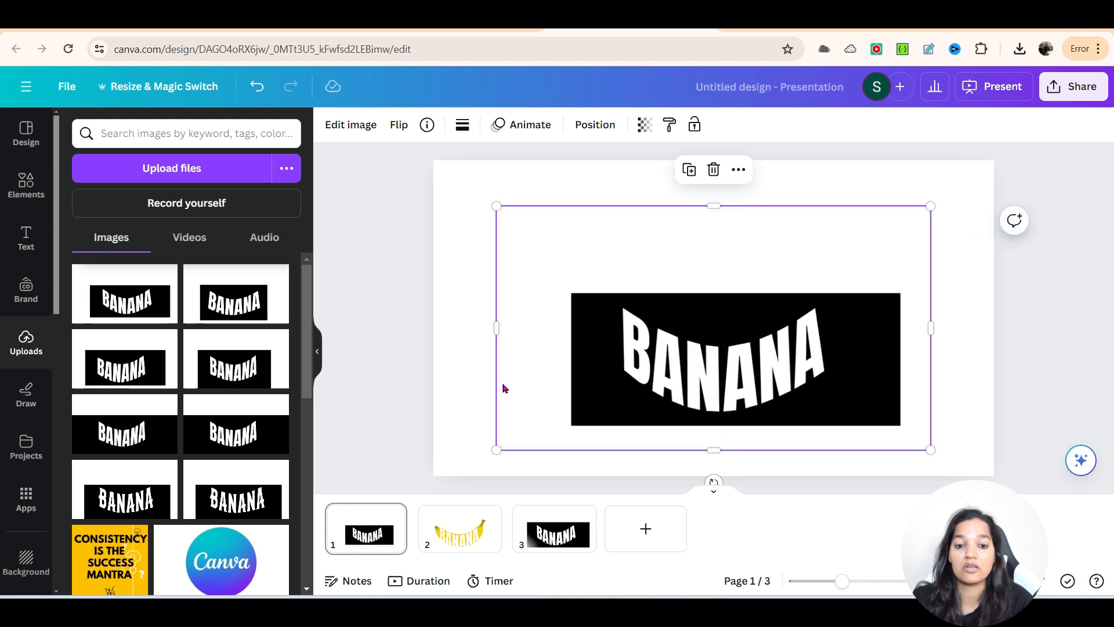
pyautogui.click(405, 337)
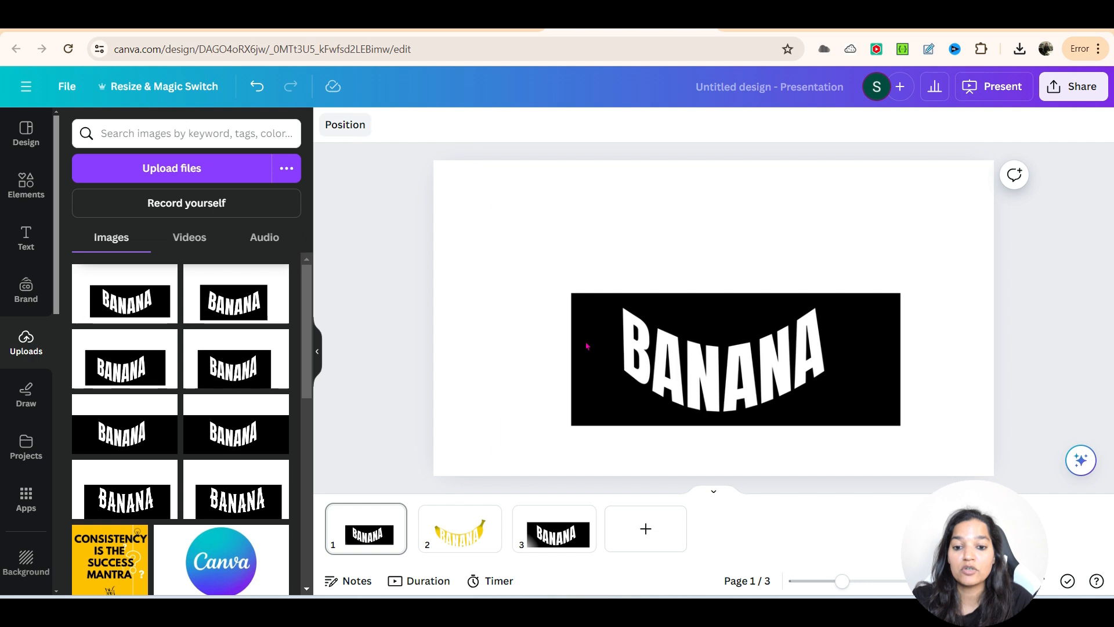
# Step: Remove the BANANA image's background with BG Remover and move the image down so the cut-out letters lie over the banana
pyautogui.click(563, 329)
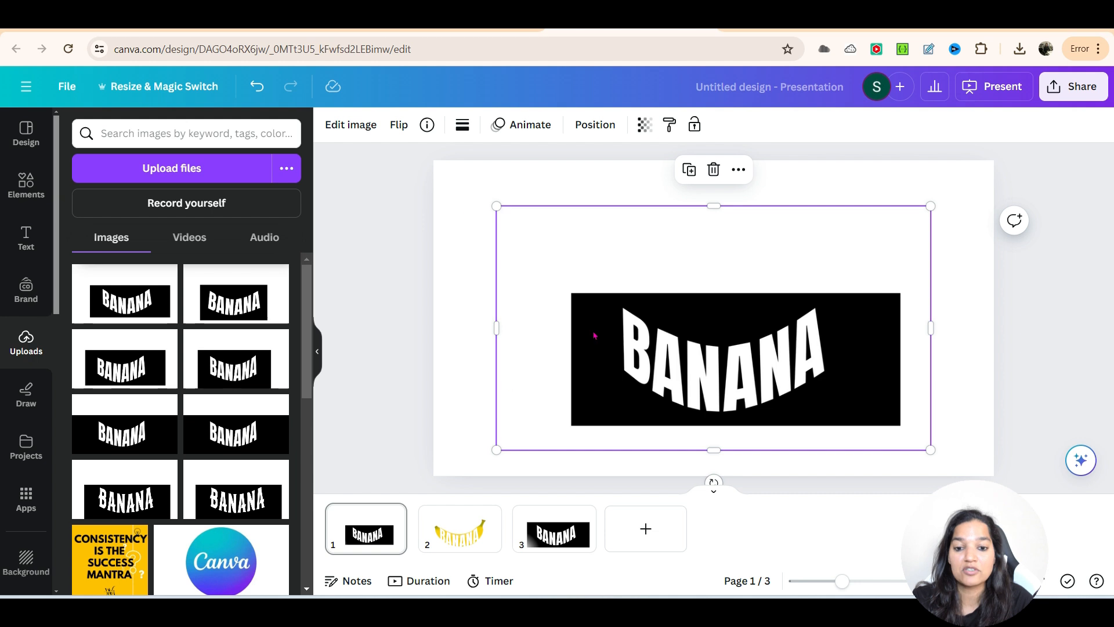
pyautogui.click(342, 123)
pyautogui.click(84, 248)
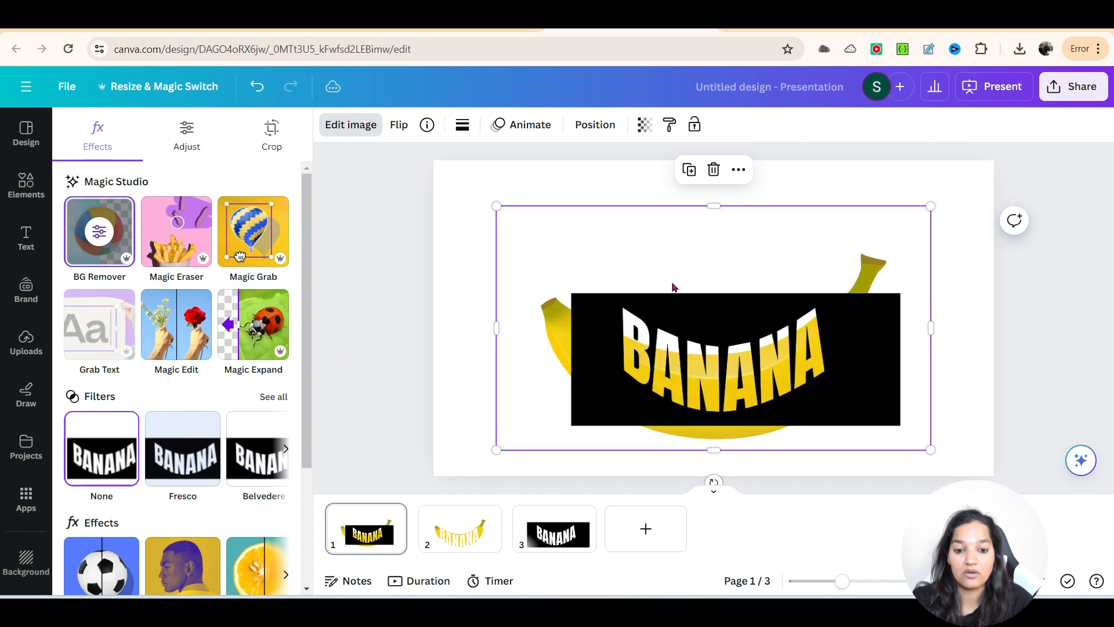
pyautogui.moveTo(756, 409); pyautogui.dragTo(753, 428)
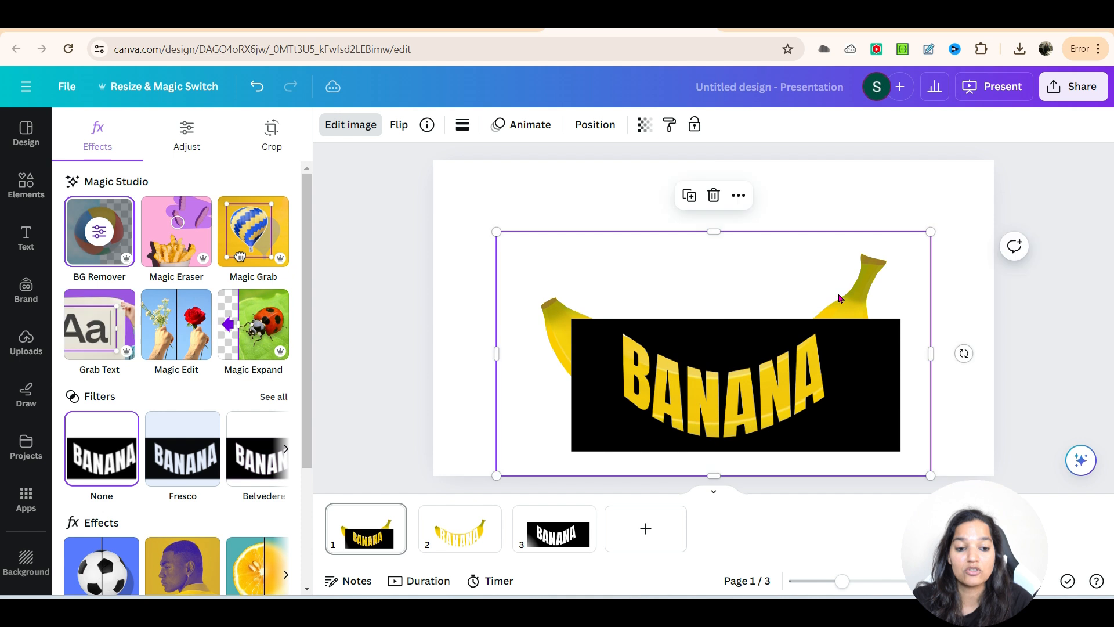
pyautogui.click(432, 388)
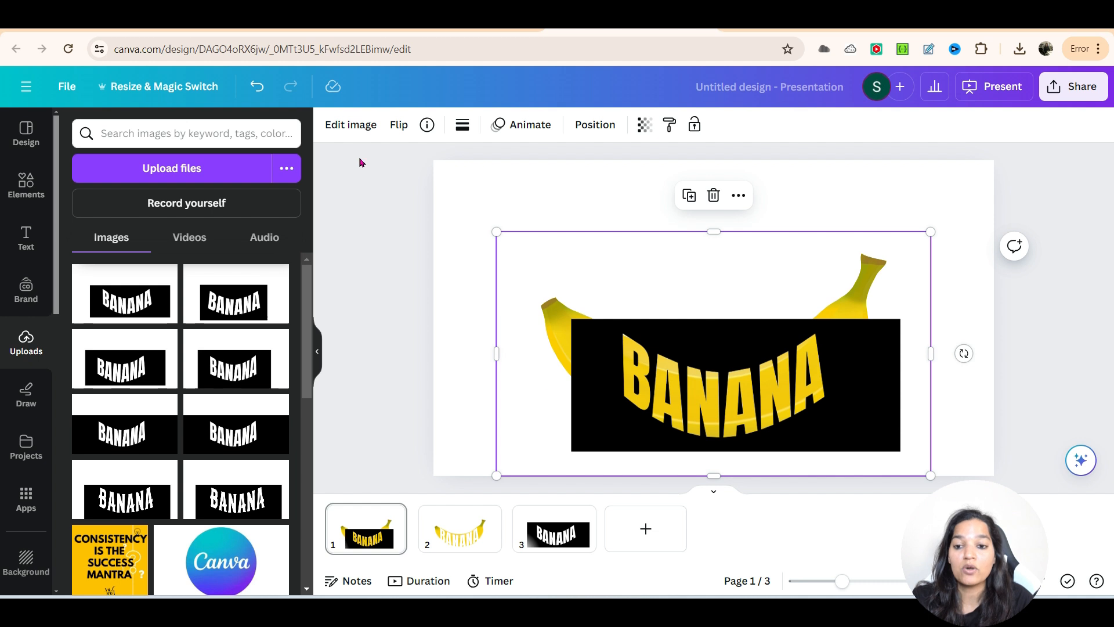
# Step: Apply the Cherry Duotone effect to the BANANA cut-out image on page 1
pyautogui.click(352, 125)
pyautogui.scroll(-1, 181, 369)
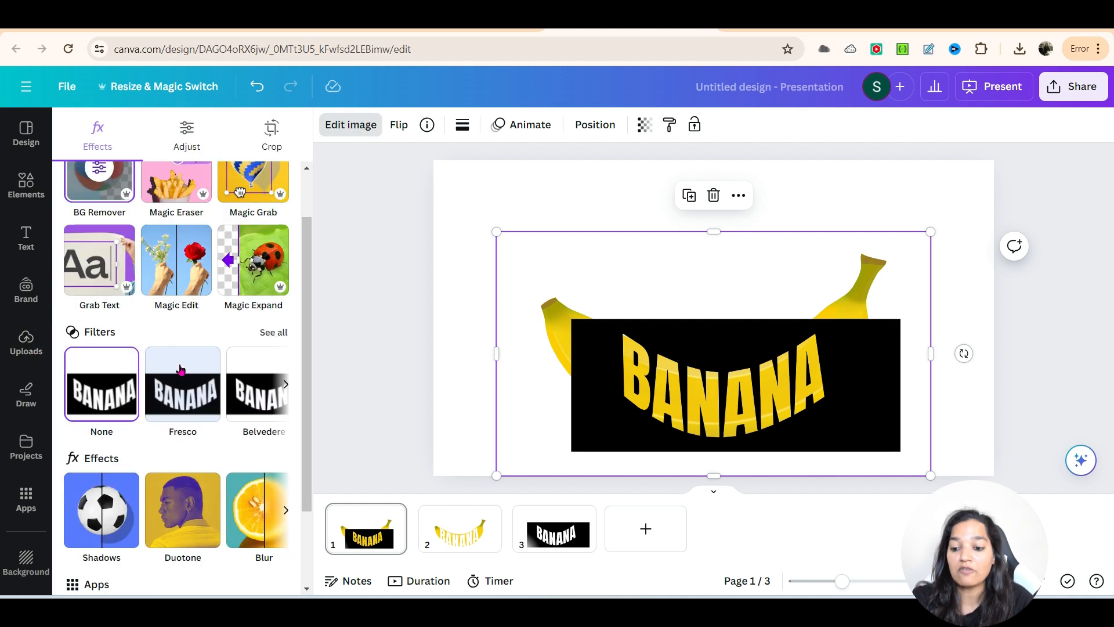
pyautogui.scroll(-2, 180, 370)
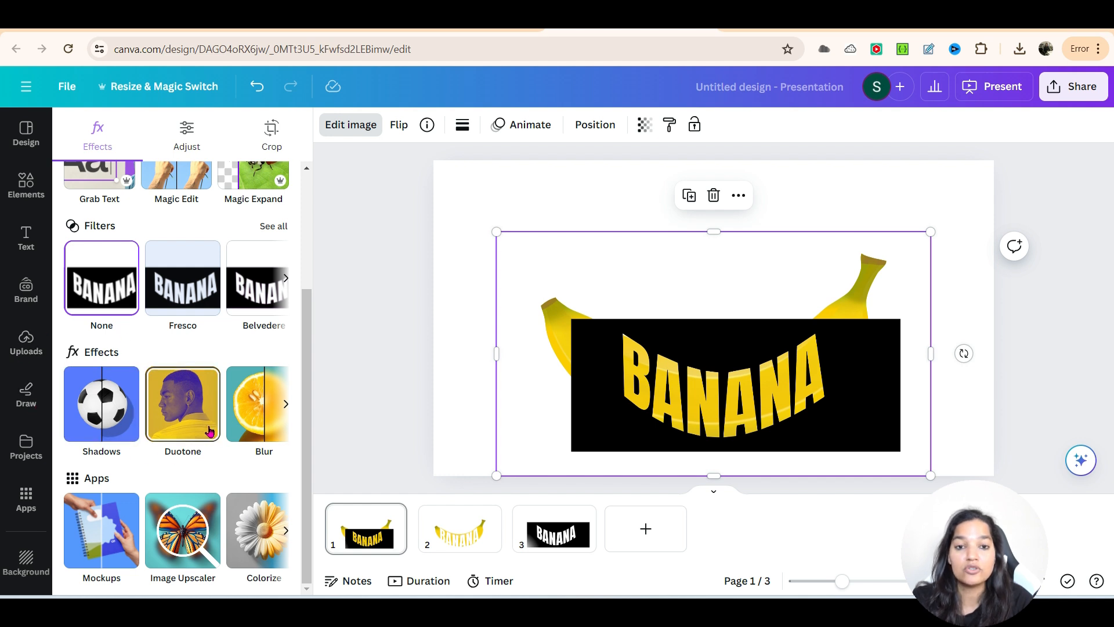
pyautogui.click(174, 425)
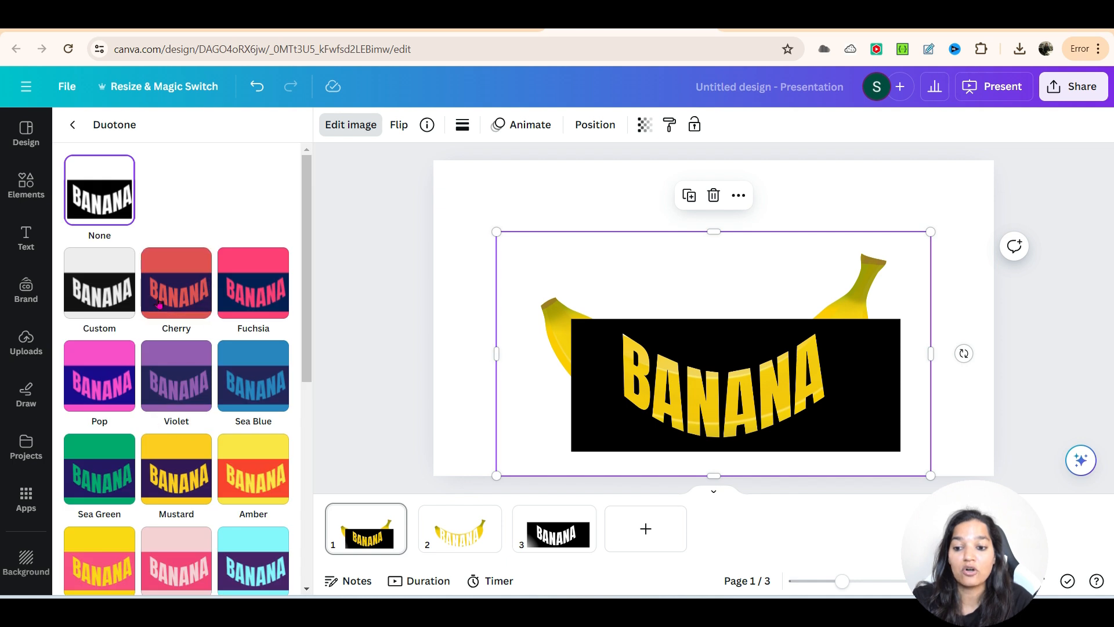
pyautogui.click(176, 288)
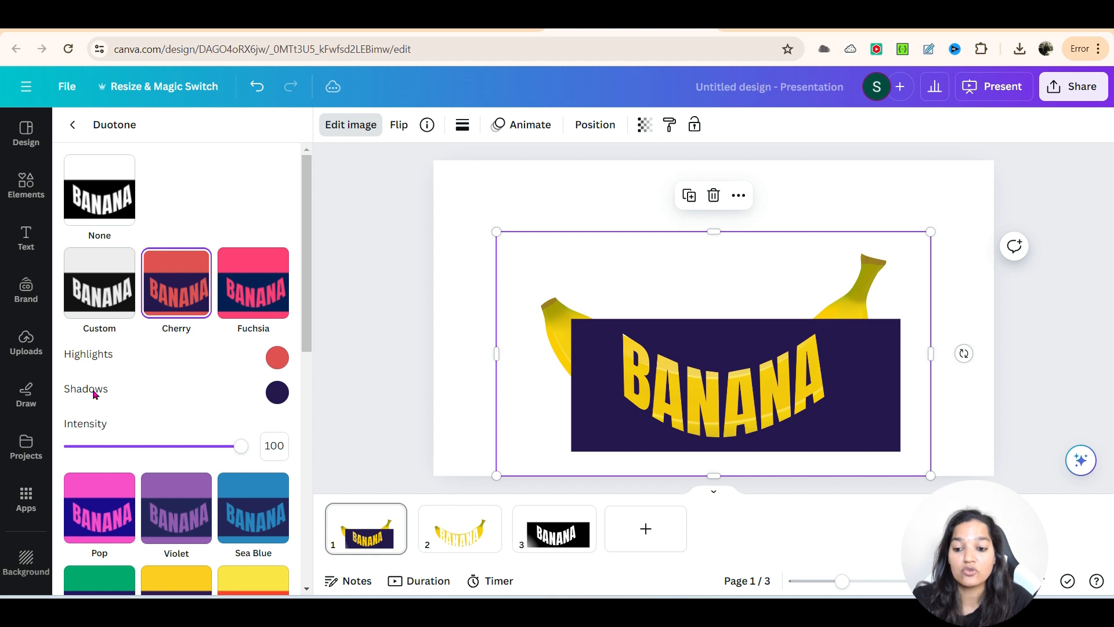
# Step: Set the Duotone Highlights colour of the BANANA cut-out image to #FFFFFF
pyautogui.click(273, 359)
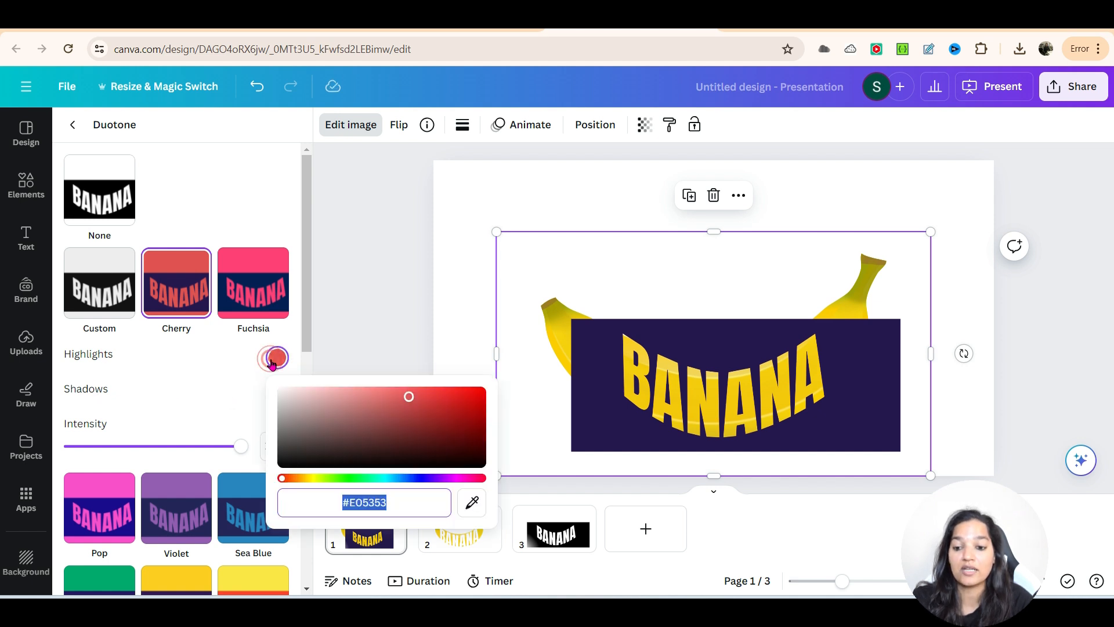
pyautogui.doubleClick(373, 508)
pyautogui.write('FF')
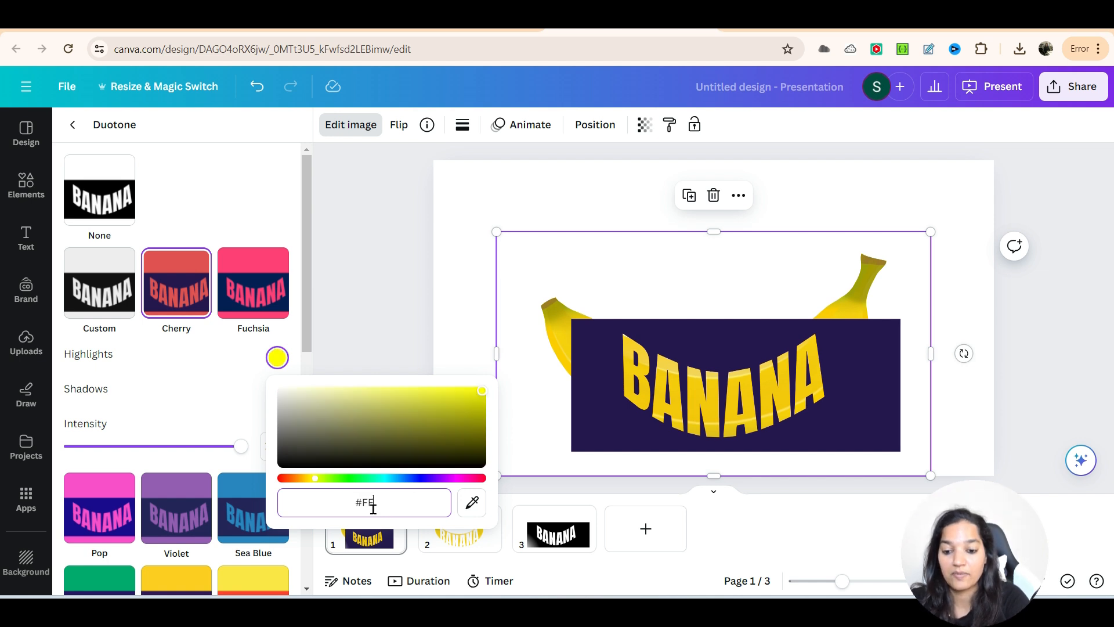
pyautogui.write('FFFF')
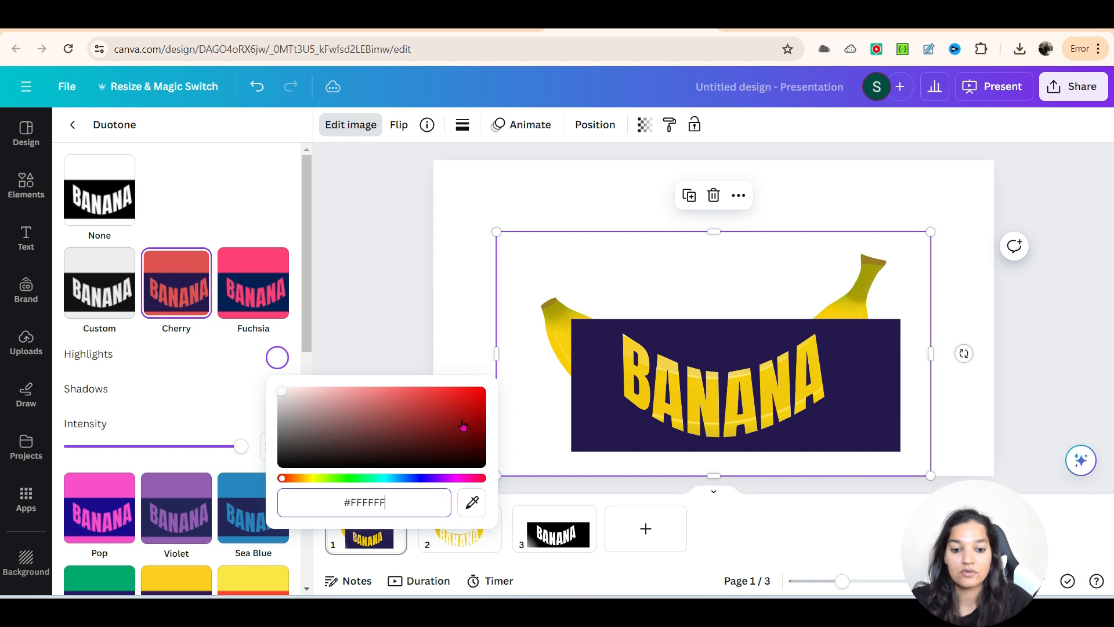
pyautogui.click(320, 337)
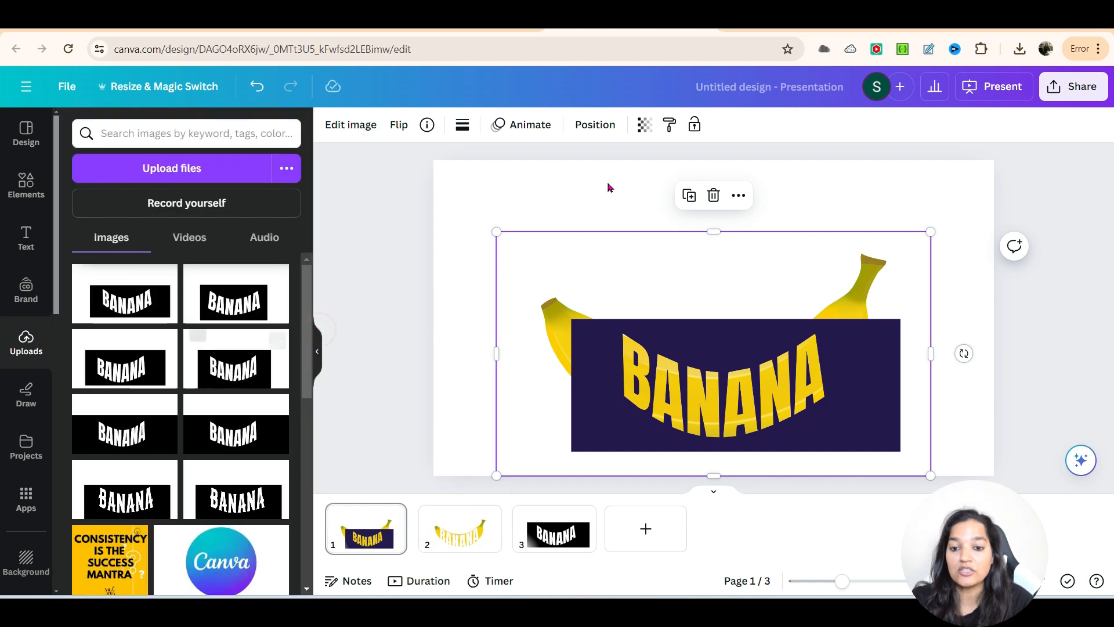
# Step: Set the Duotone Shadows colour of the BANANA cut-out image on page 1 to #FFFFFF
pyautogui.click(359, 129)
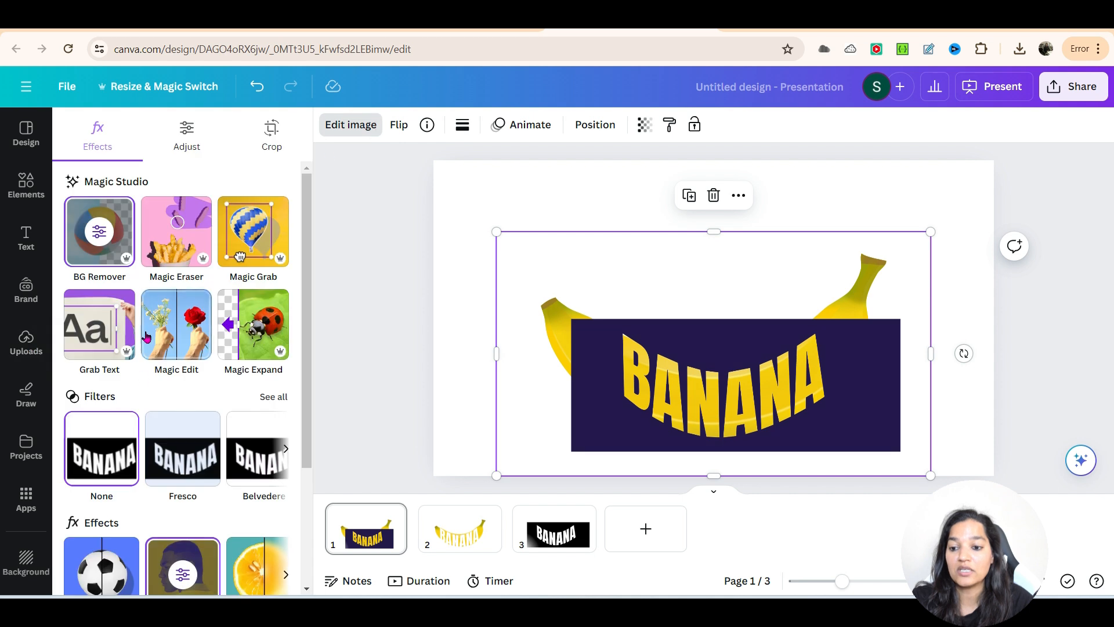
pyautogui.scroll(-3, 143, 398)
pyautogui.click(189, 455)
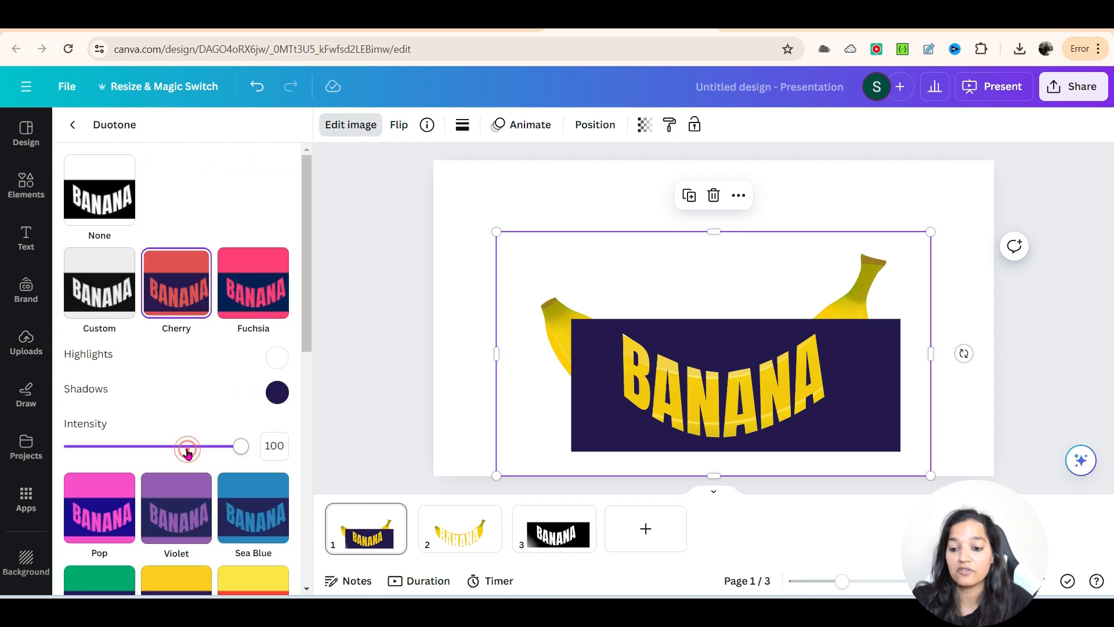
pyautogui.click(277, 393)
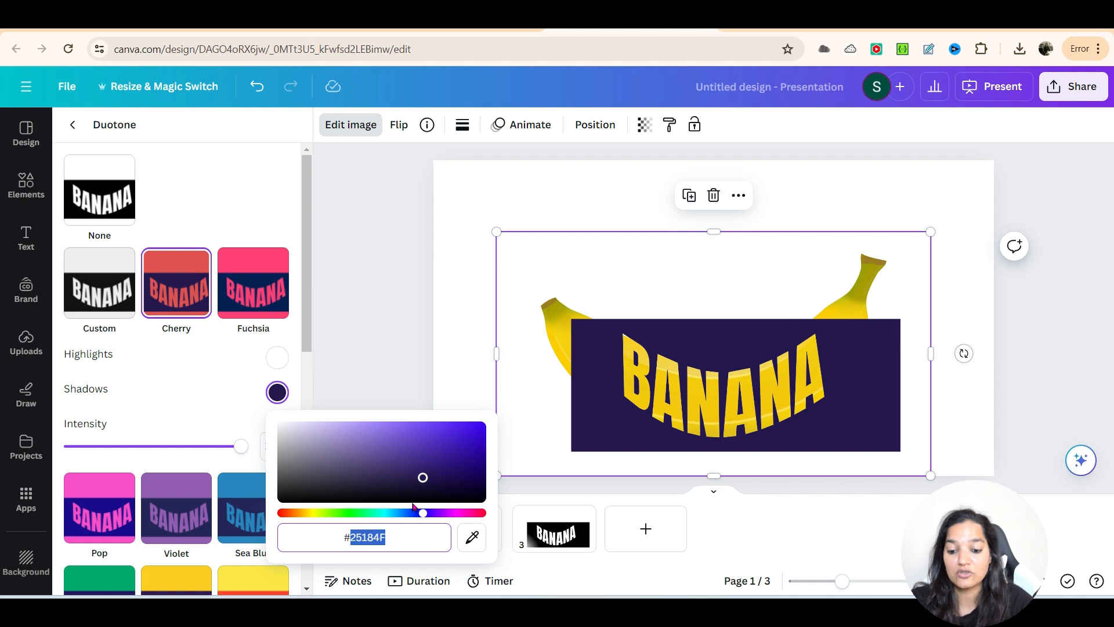
pyautogui.write('FFF')
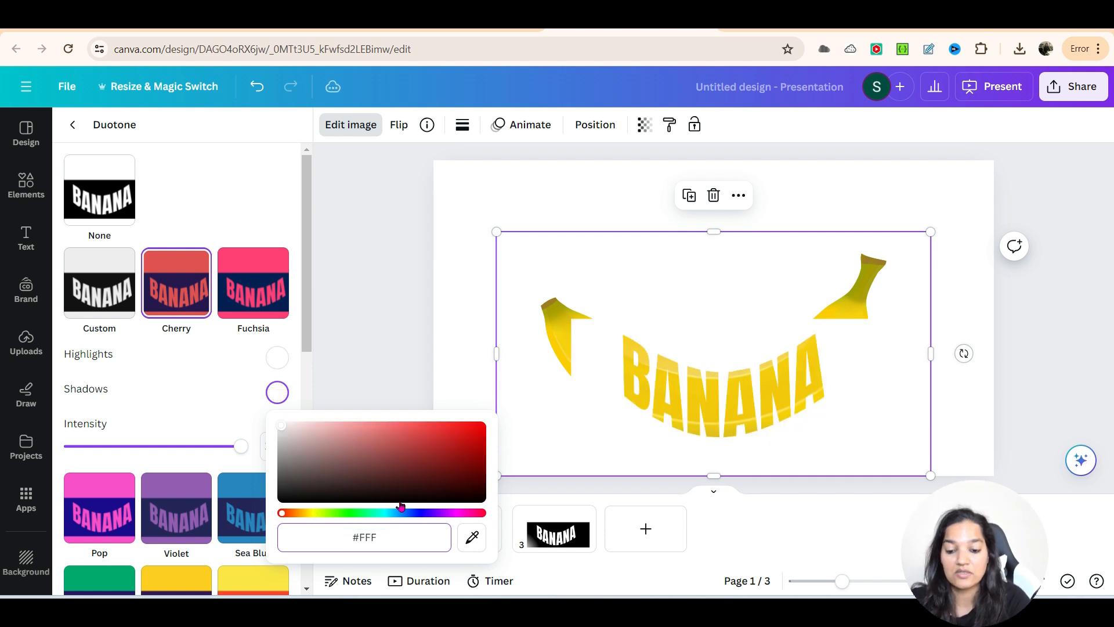
pyautogui.write('FF')
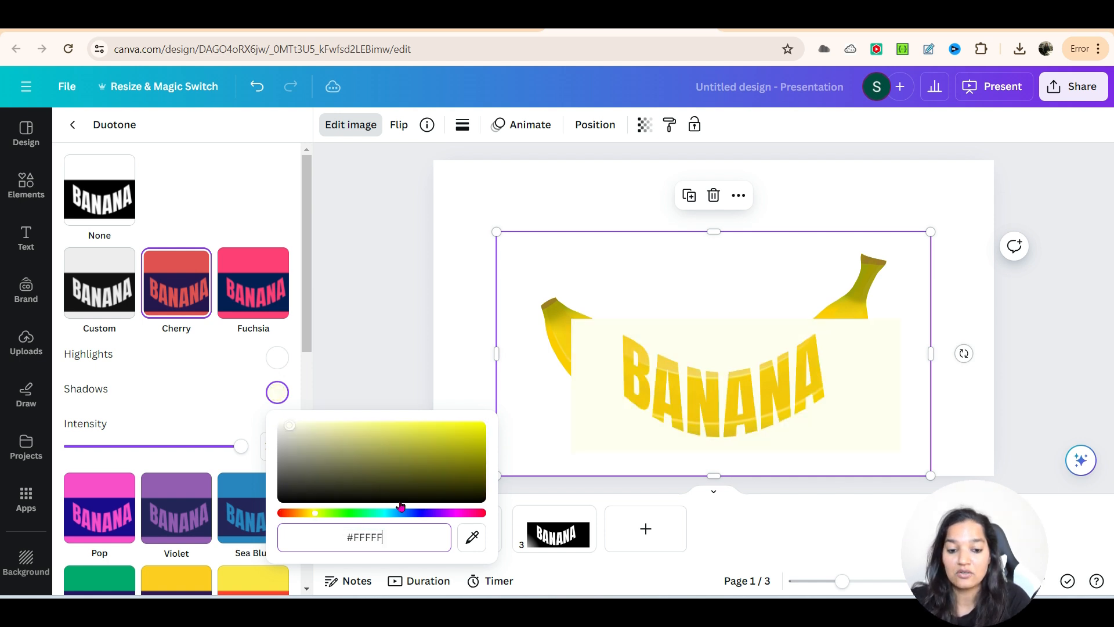
pyautogui.write('F')
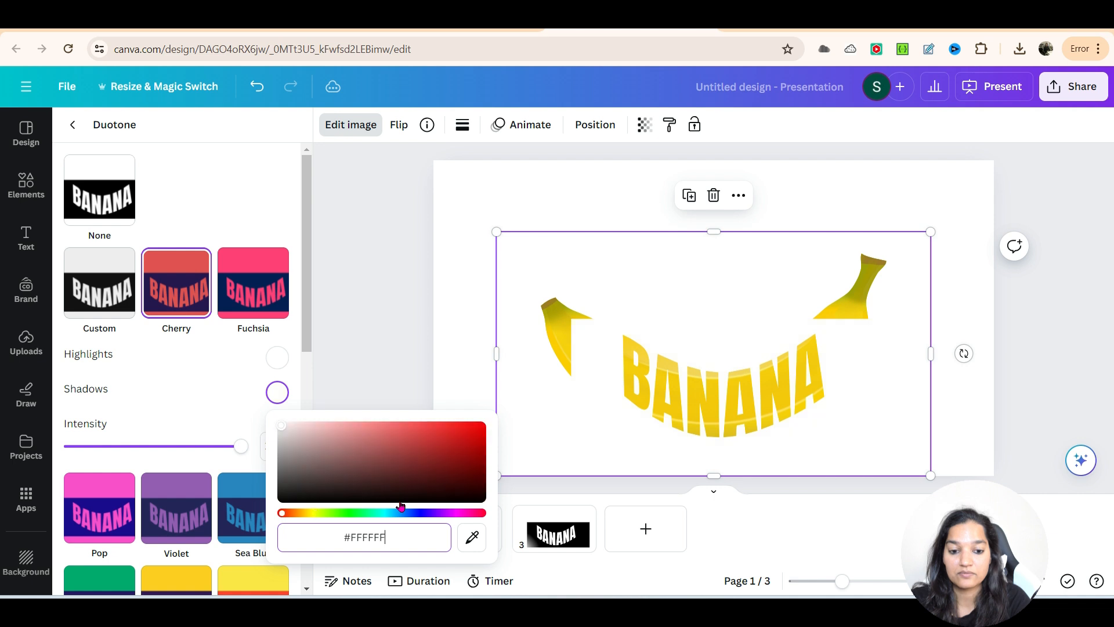
pyautogui.click(399, 305)
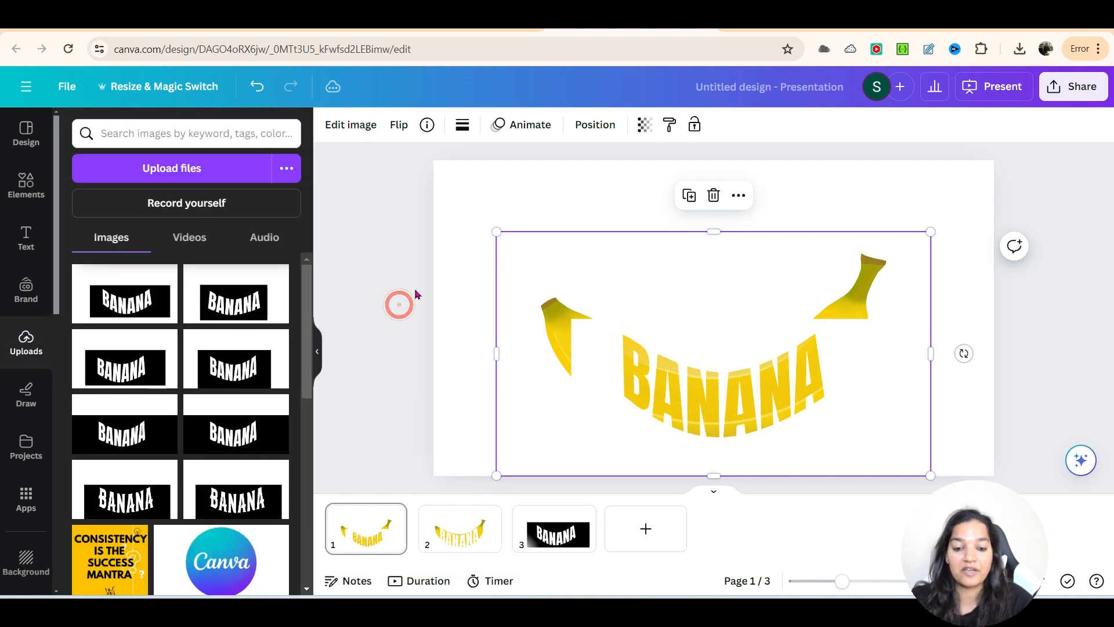
# Step: Shift the BANANA cut-out slightly left and crop both its sides close to the letters so the banana's ends are uncovered
pyautogui.click(427, 254)
pyautogui.click(599, 372)
pyautogui.moveTo(693, 388); pyautogui.dragTo(681, 388)
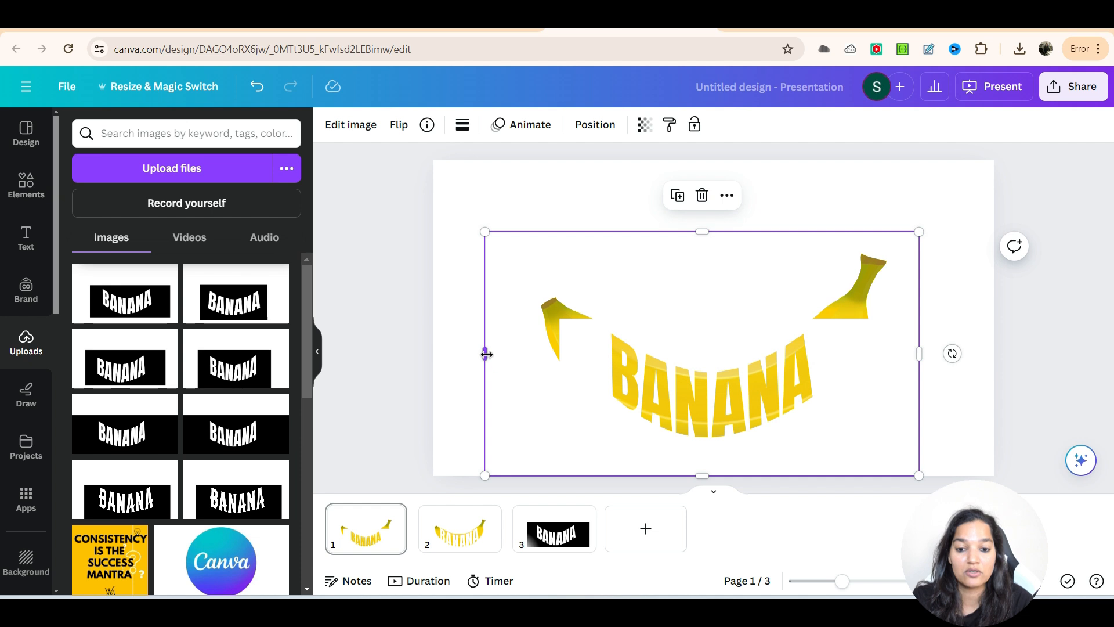
pyautogui.moveTo(513, 359); pyautogui.dragTo(602, 366)
pyautogui.moveTo(919, 348); pyautogui.dragTo(816, 358)
pyautogui.click(972, 351)
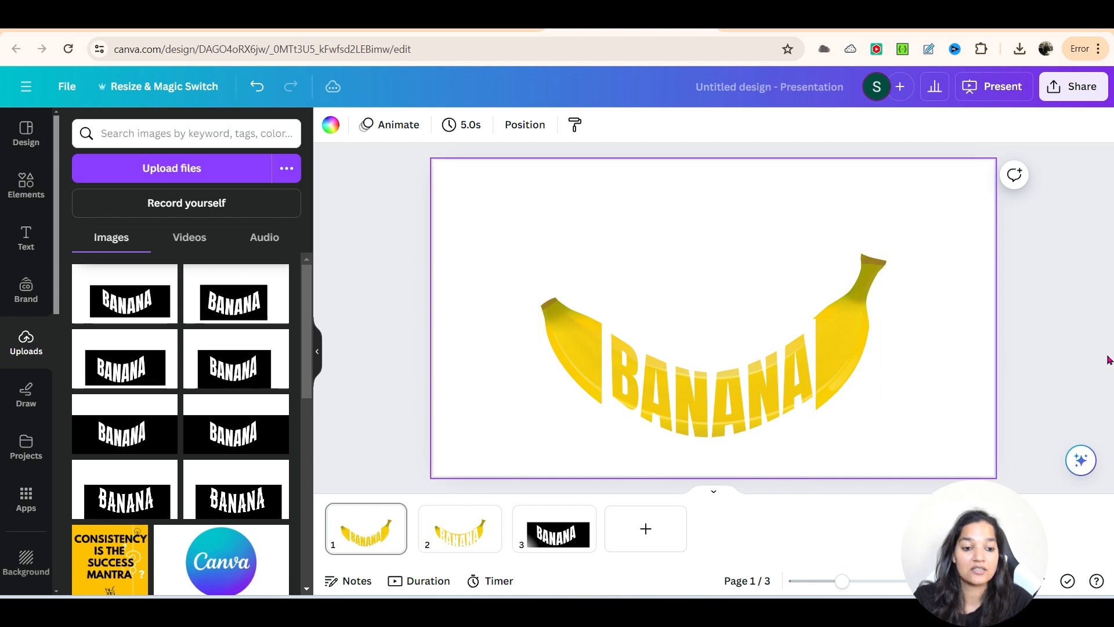
pyautogui.click(1094, 280)
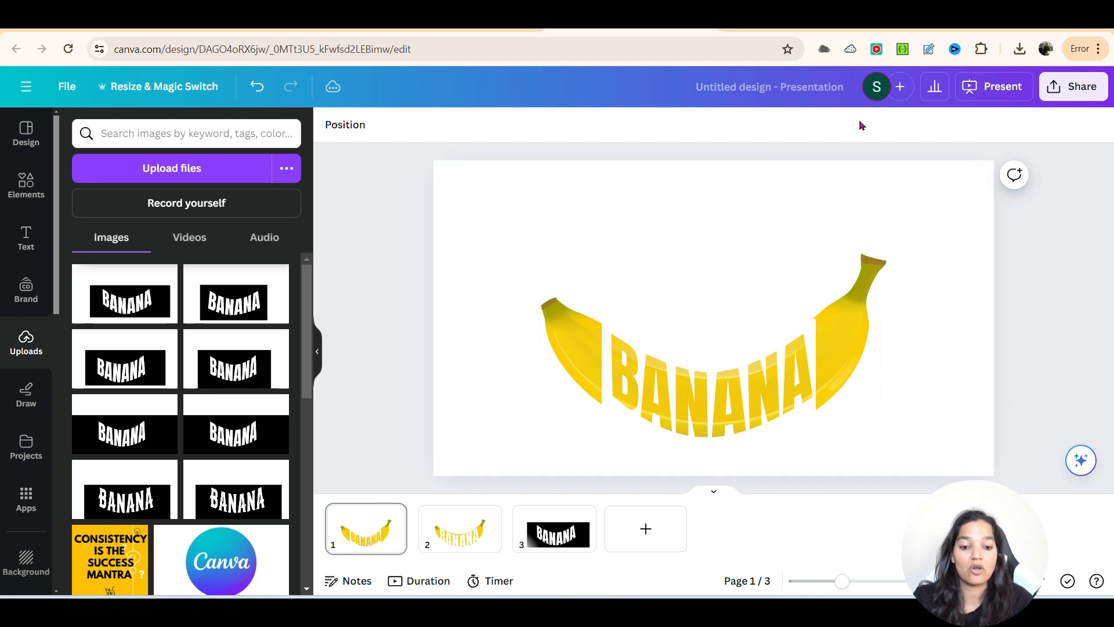
# Step: Download only page 1 of the design as a PNG
pyautogui.click(1062, 86)
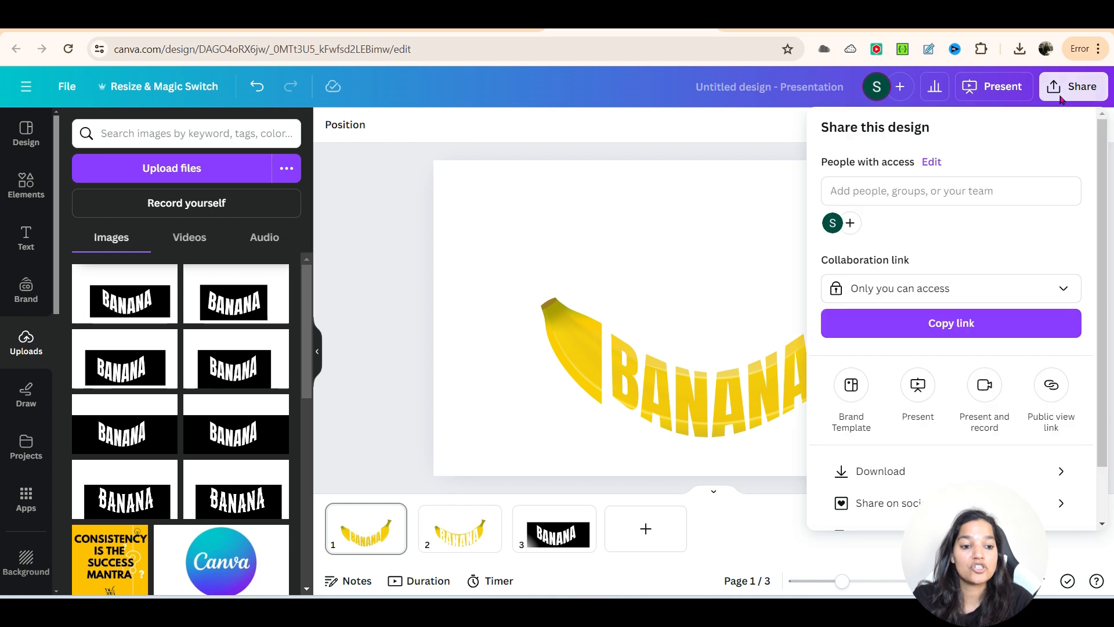
pyautogui.click(928, 471)
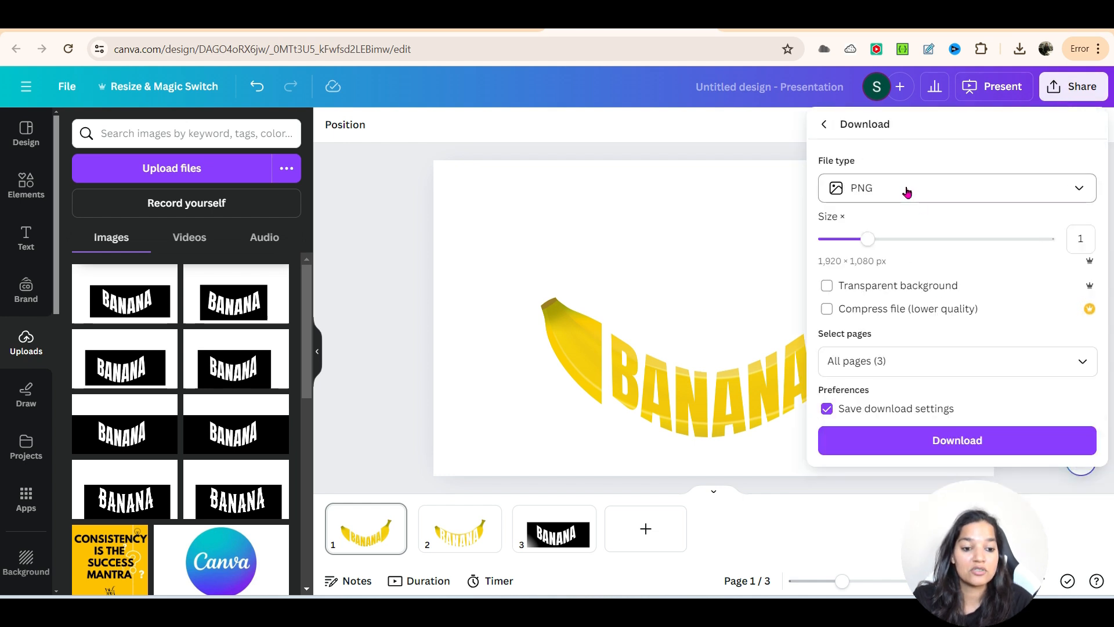
pyautogui.click(883, 195)
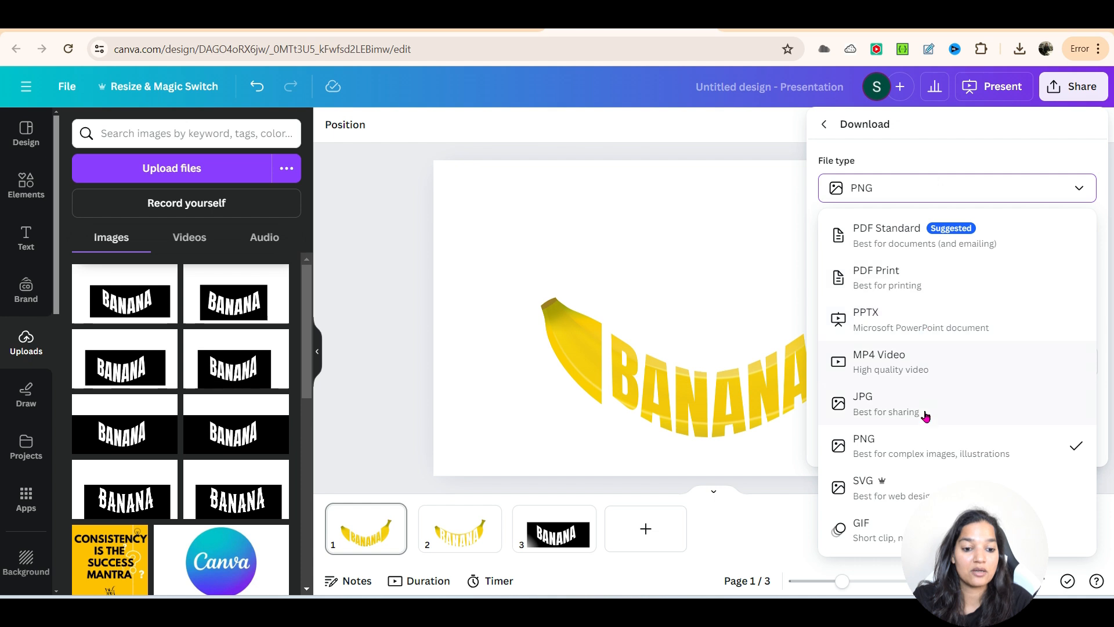
pyautogui.click(907, 439)
pyautogui.click(959, 365)
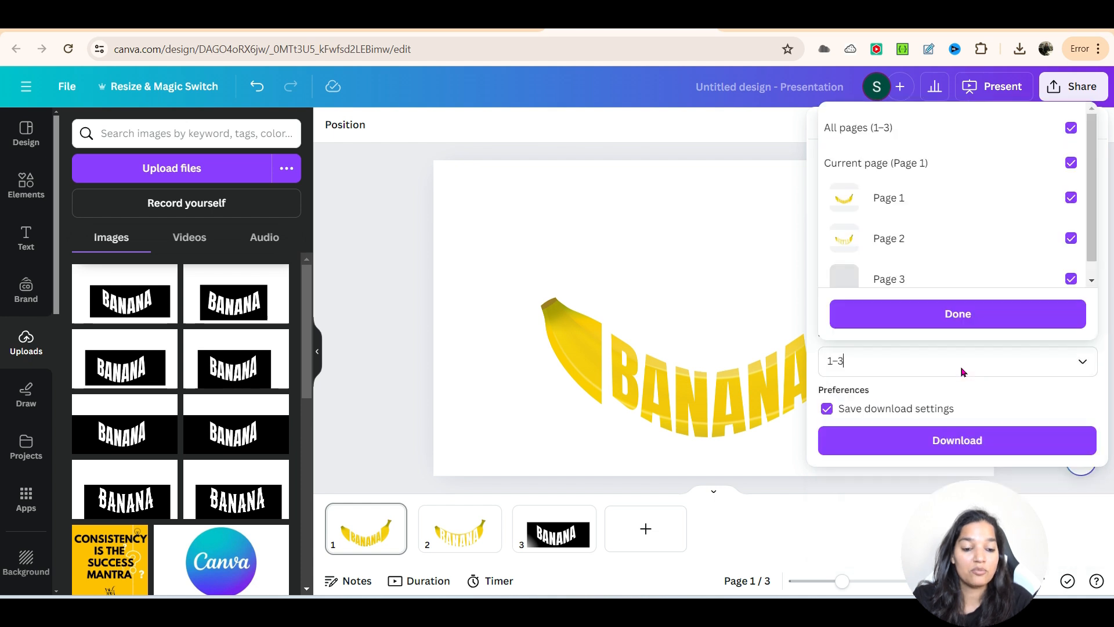
pyautogui.click(1071, 128)
pyautogui.click(1071, 197)
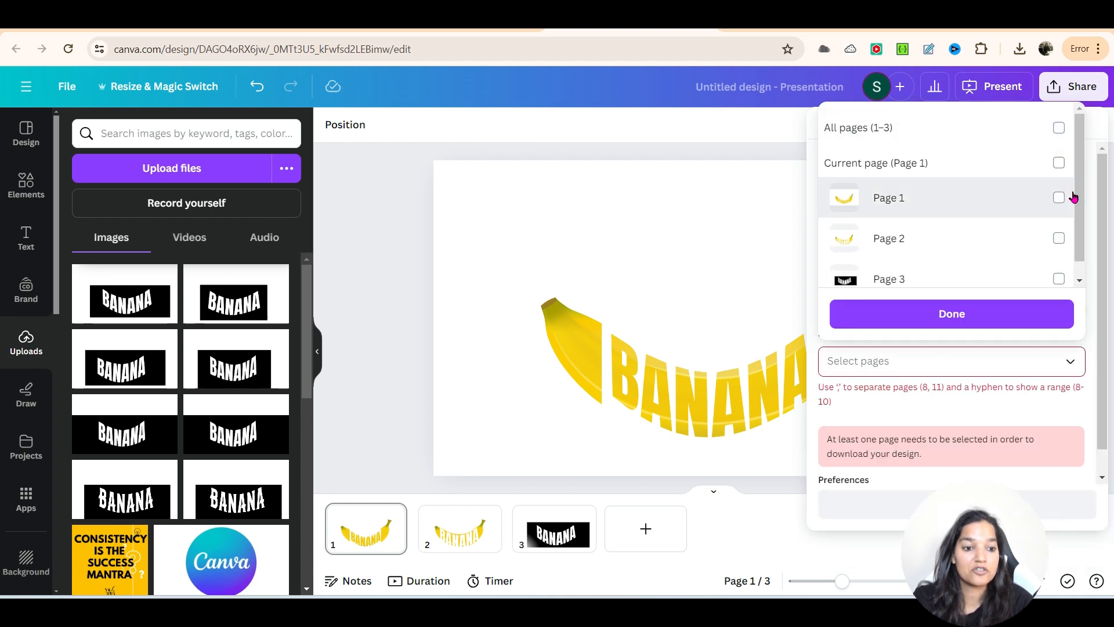
pyautogui.click(957, 314)
pyautogui.click(957, 441)
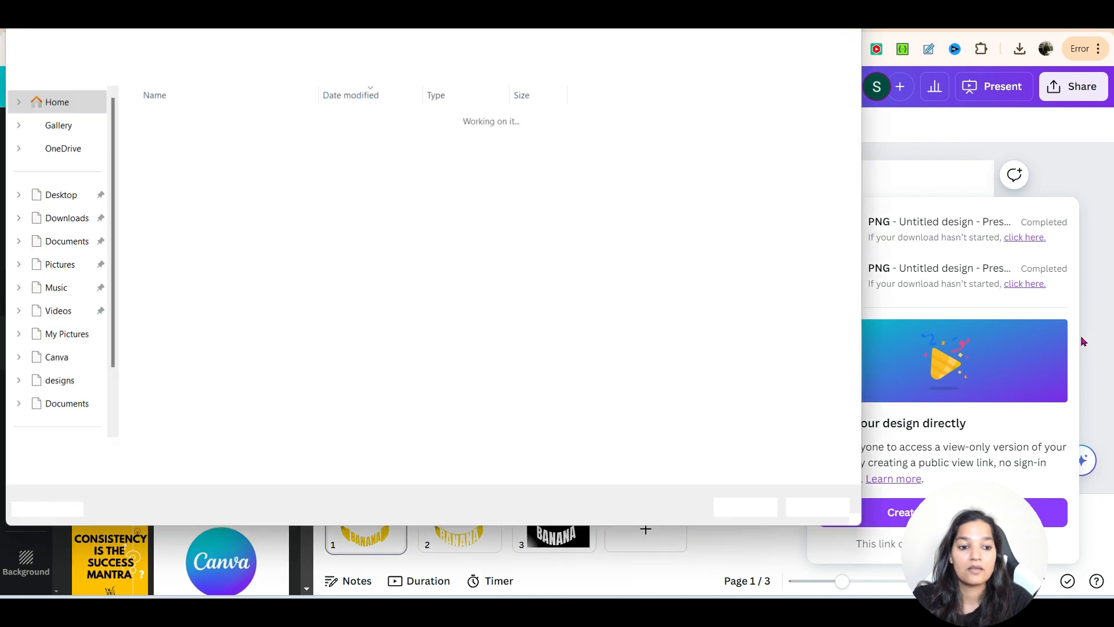
# Step: Save the downloaded PNG in the Downloads folder as "banna final design"
pyautogui.click(222, 451)
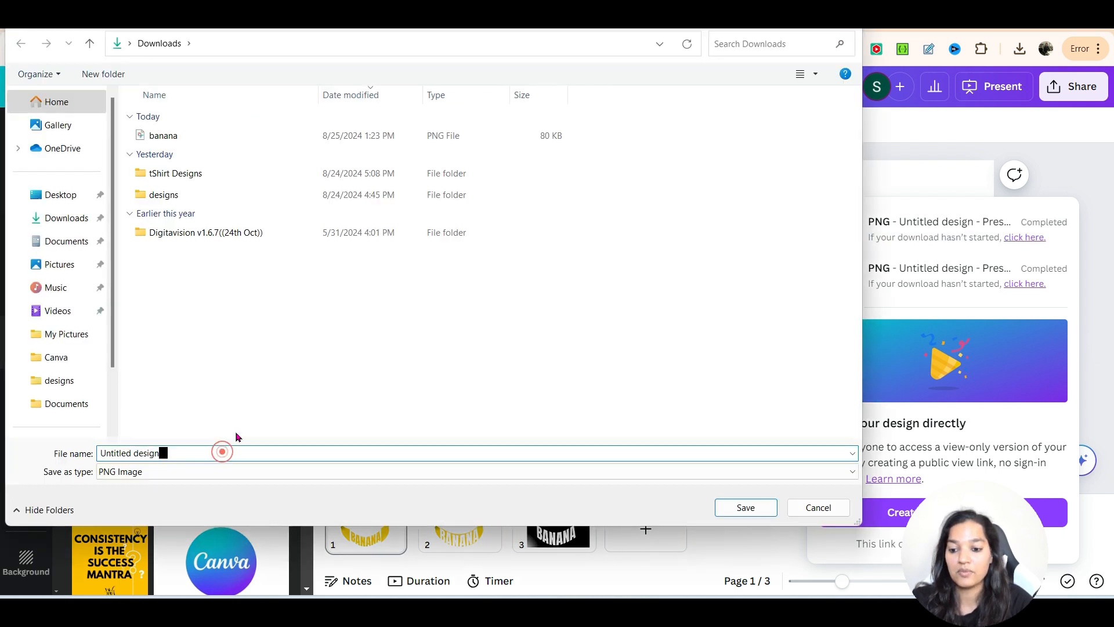
pyautogui.write('b')
pyautogui.hotkey('ctrl', 'a')
pyautogui.write('banna fin')
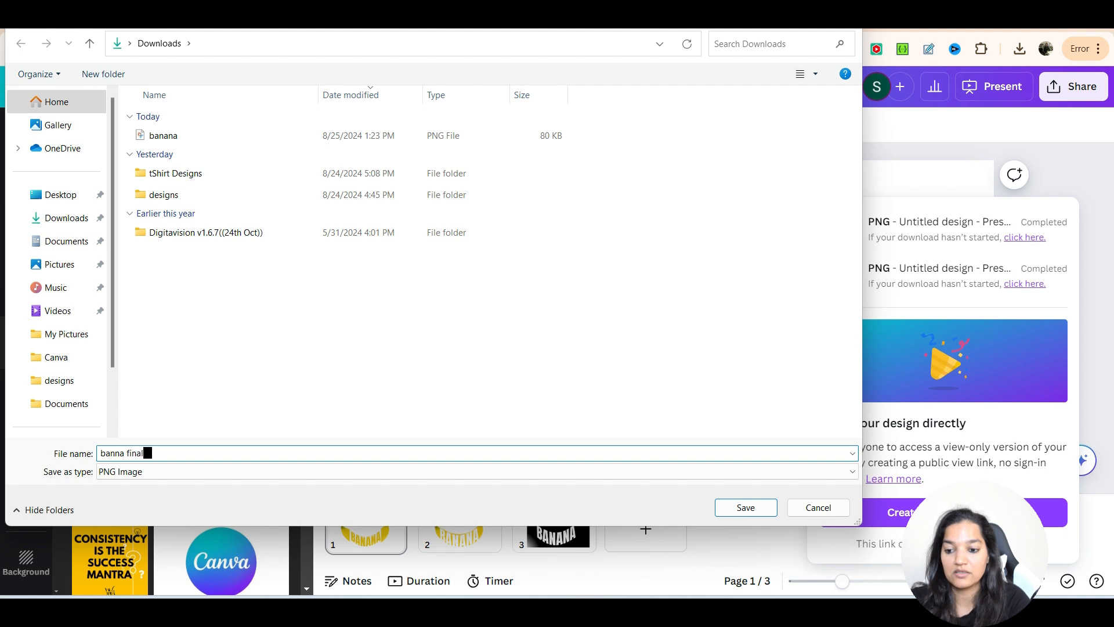
pyautogui.press('Return')
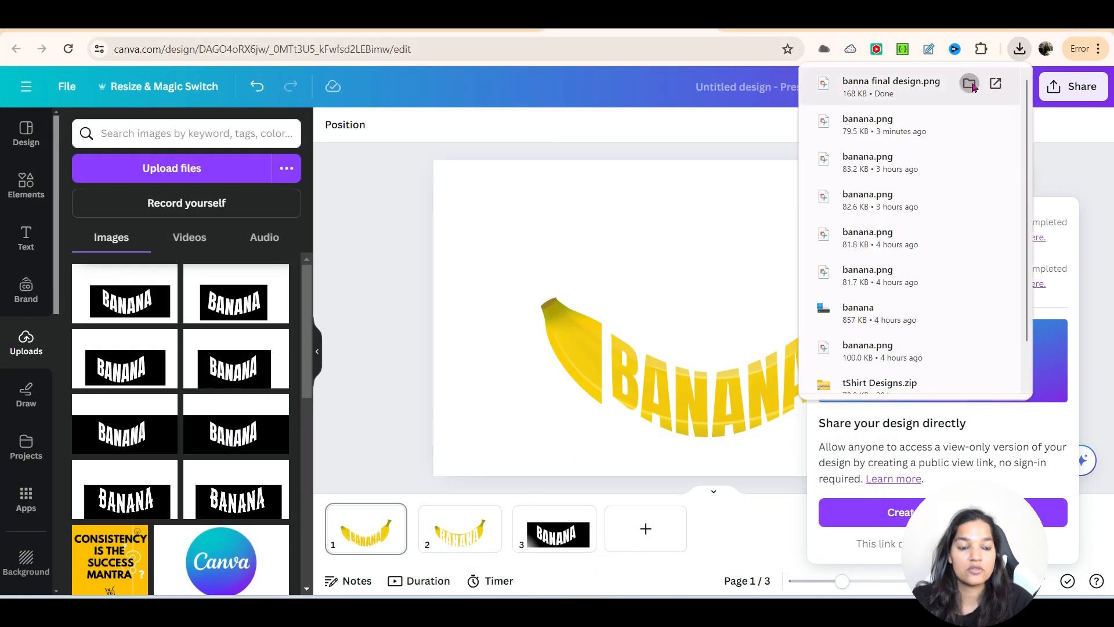
# Step: Show the download in its folder in File Explorer and open the "banna final design" PNG
pyautogui.click(970, 84)
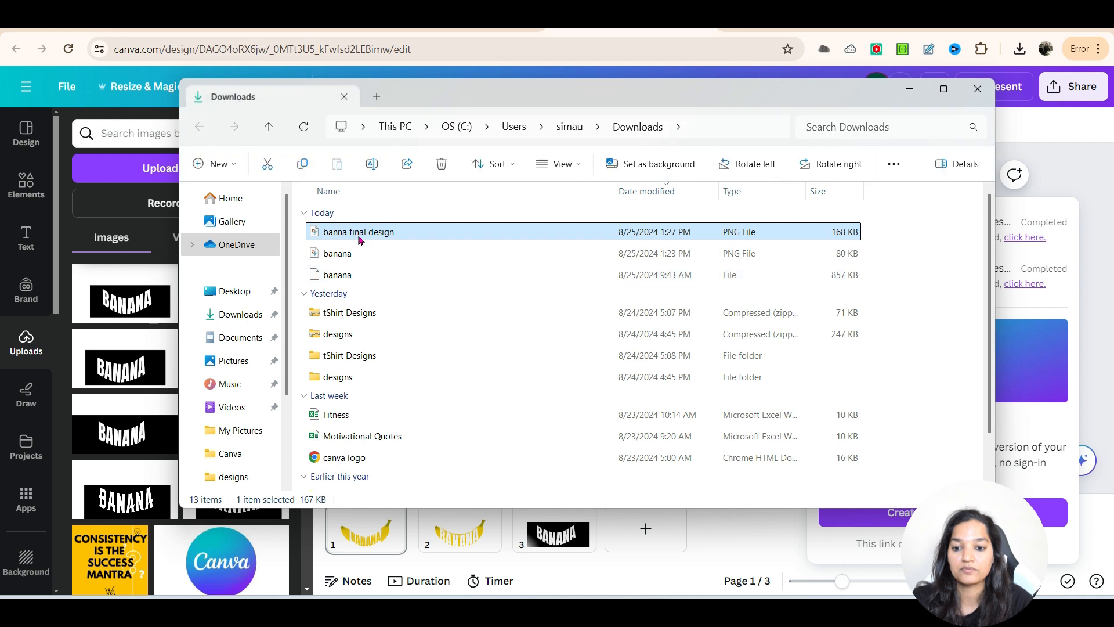
pyautogui.click(359, 238)
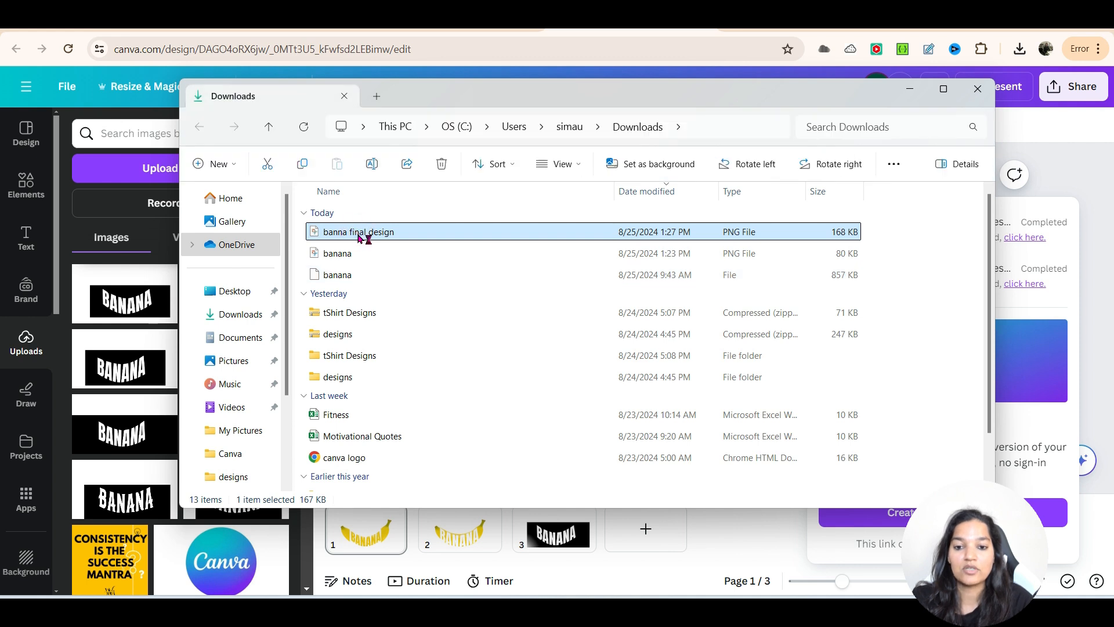